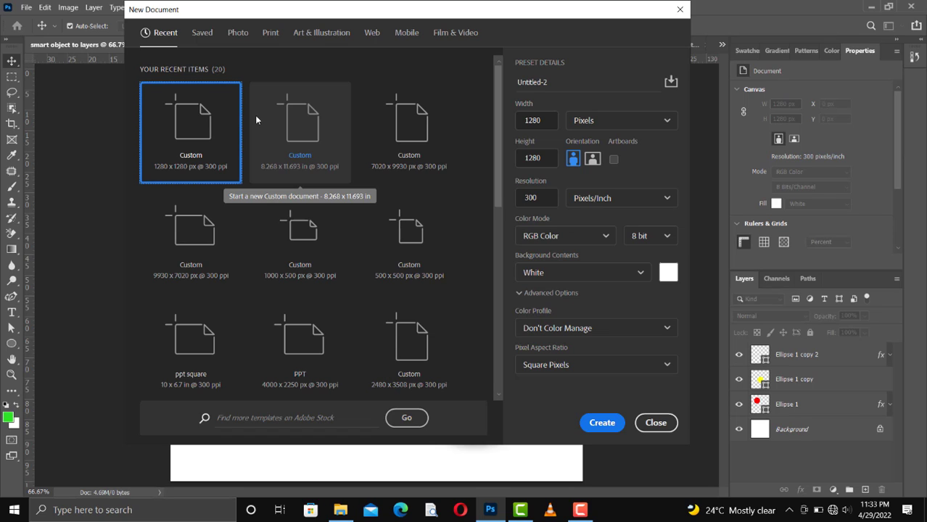
- Dismiss the new document setup and convert the three ellipse layers into a single smart object
click(678, 11)
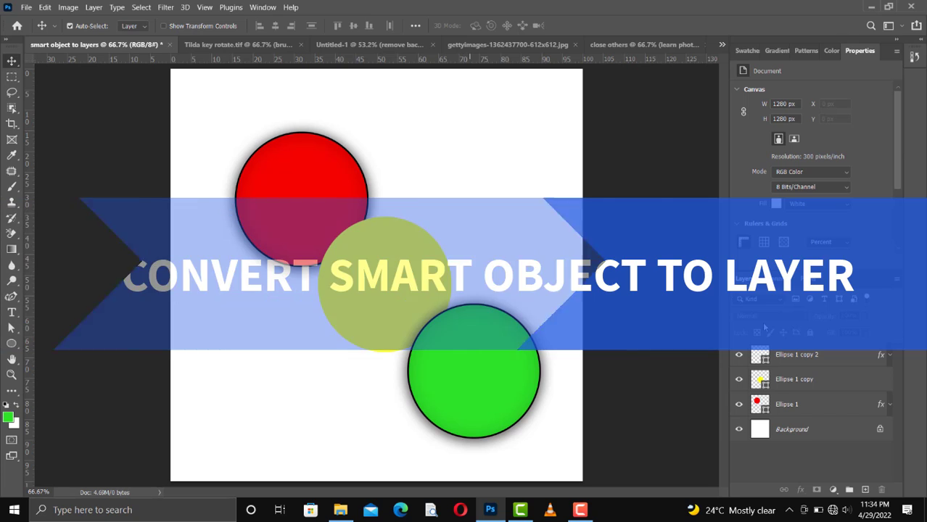
click(792, 359)
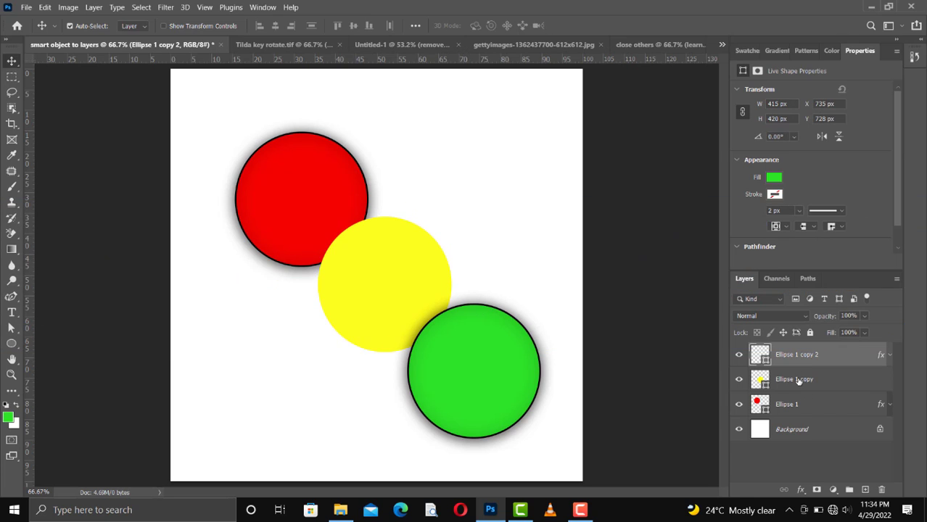
key(alt+bracketleft)
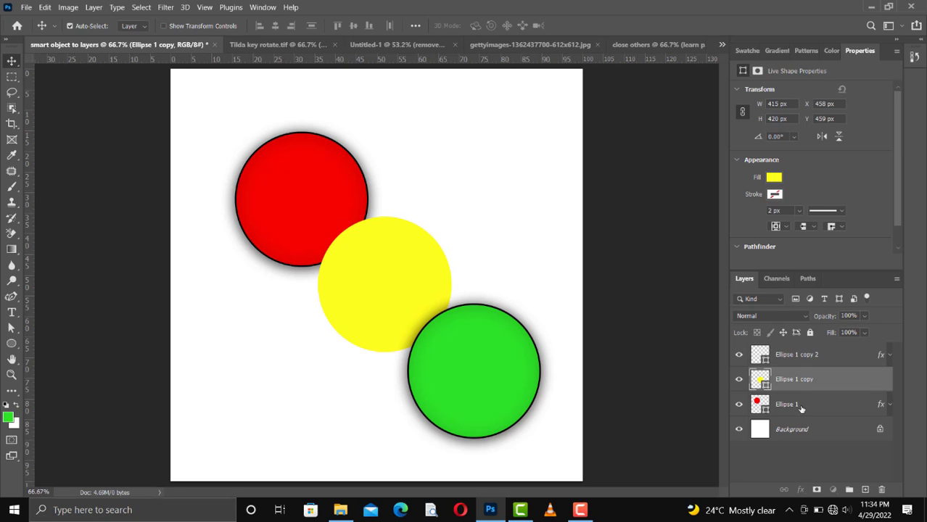
key(alt+bracketleft)
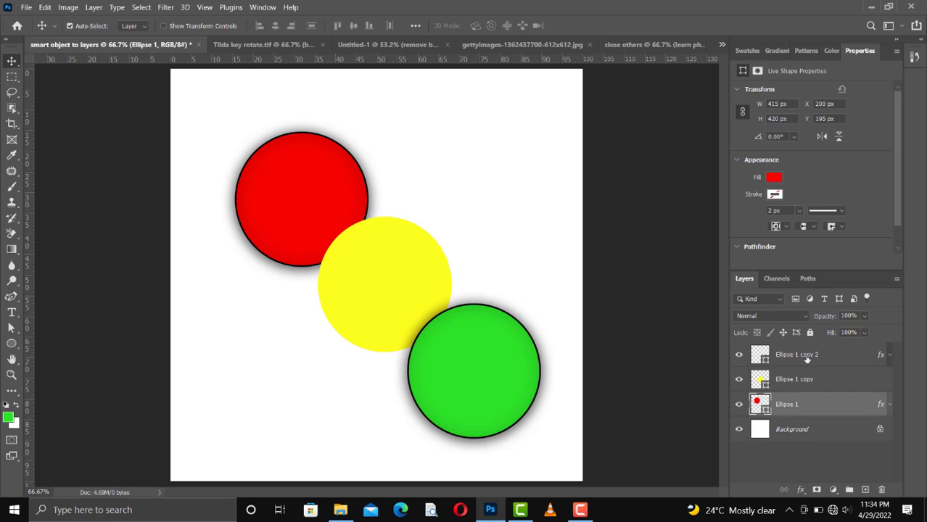
shift+click(806, 358)
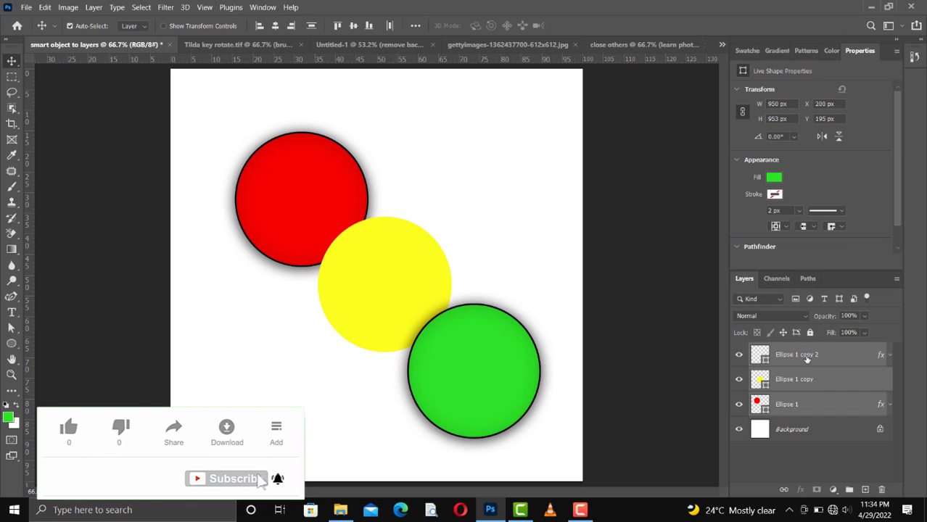
right_click(806, 359)
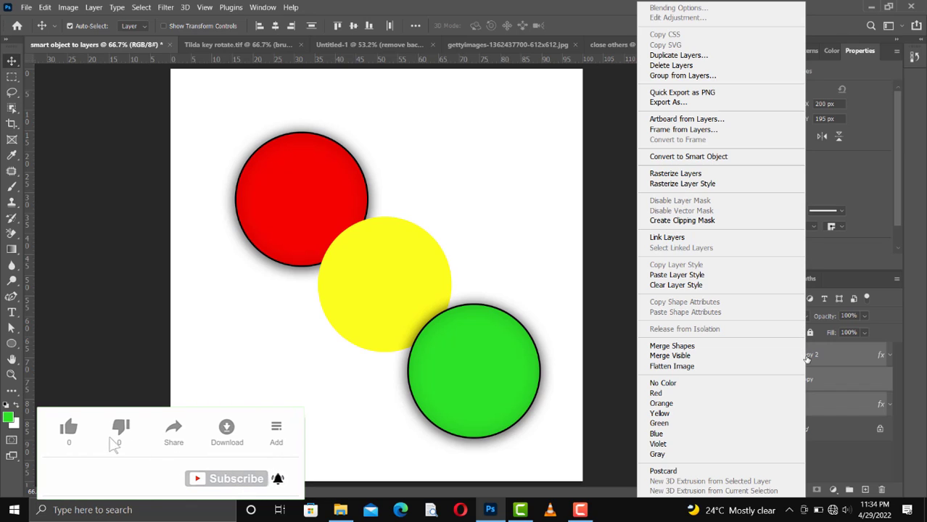
click(707, 156)
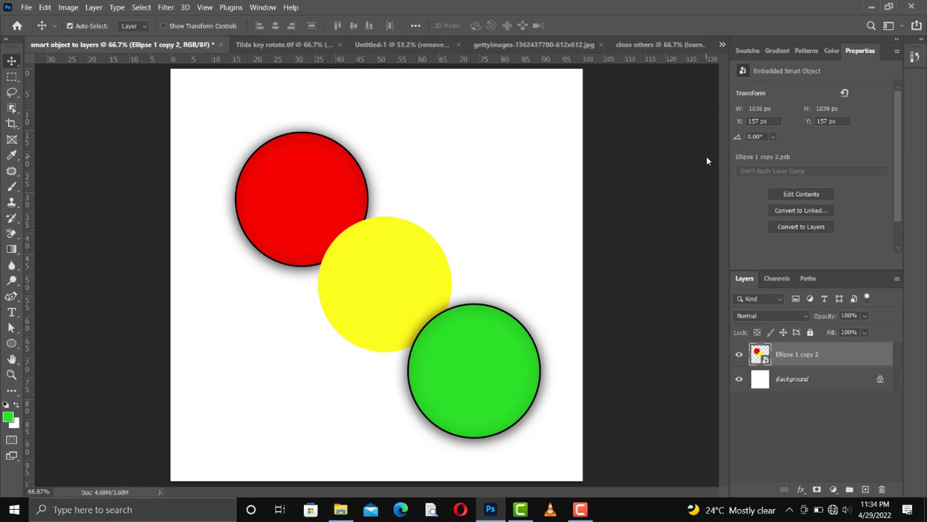
- Check the circles smart object's contents in its own document, and convert the smart object back to layers
double_click(757, 355)
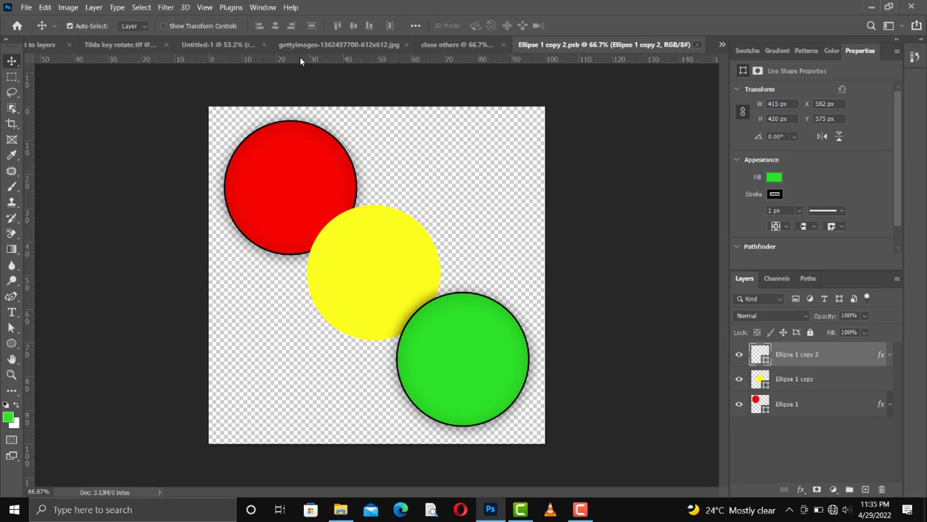
key(ctrl+w)
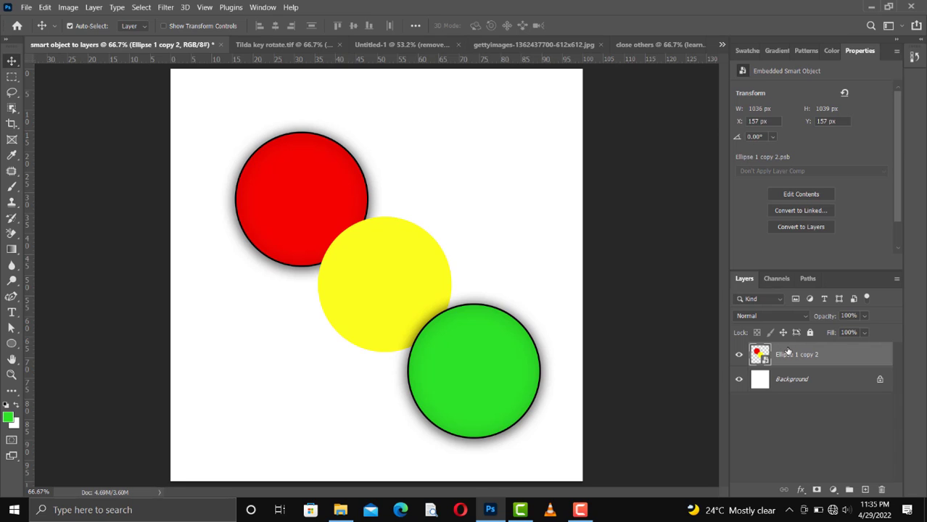
right_click(788, 354)
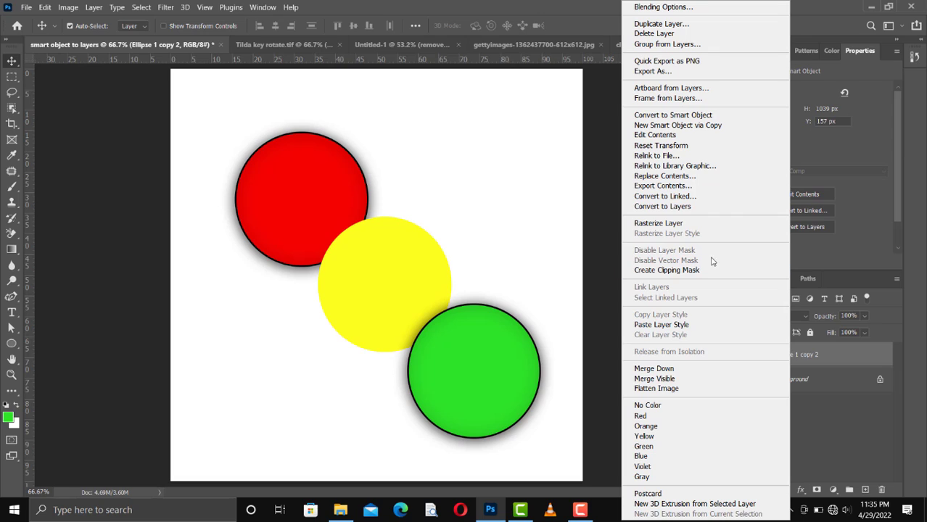
click(671, 210)
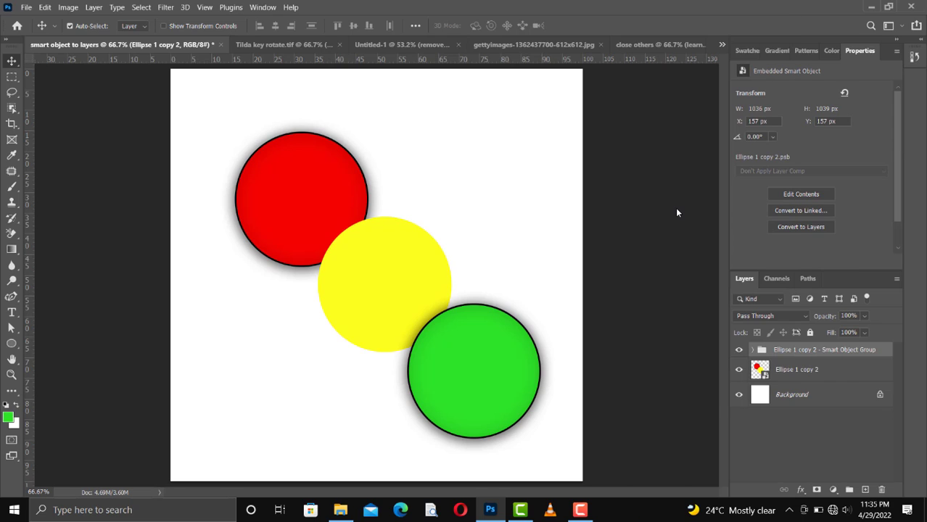
click(753, 350)
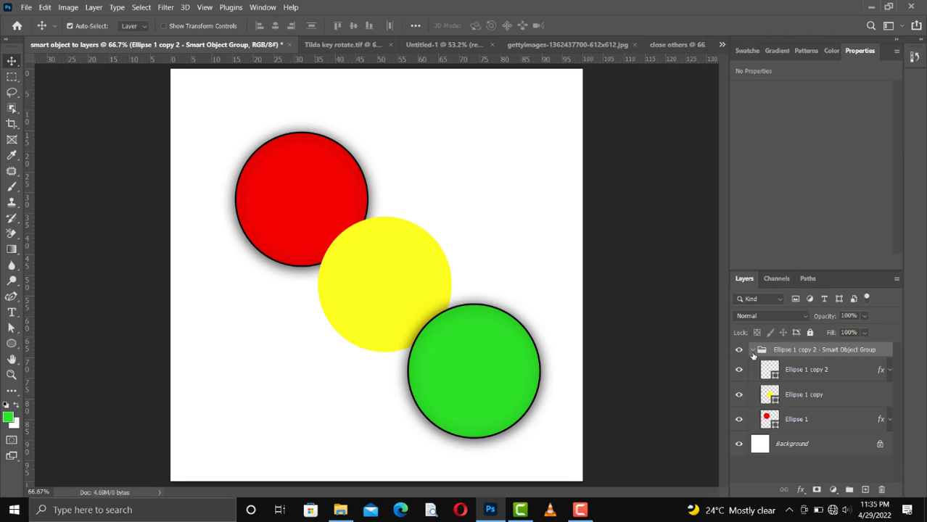
click(753, 351)
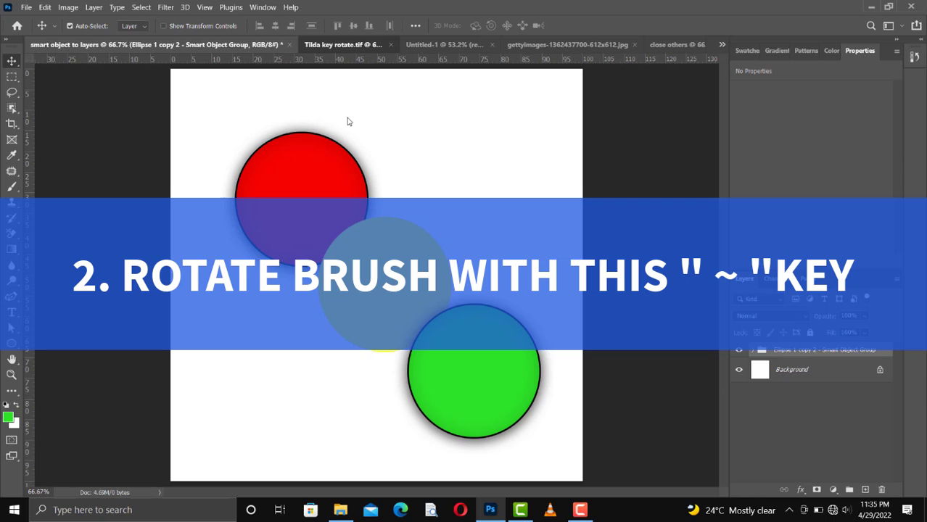
- Switch to the Tilda key rotate.tif document and add a "~" character as 48 pt horizontal text beneath the "brush rotate" title
key(ctrl+Tab)
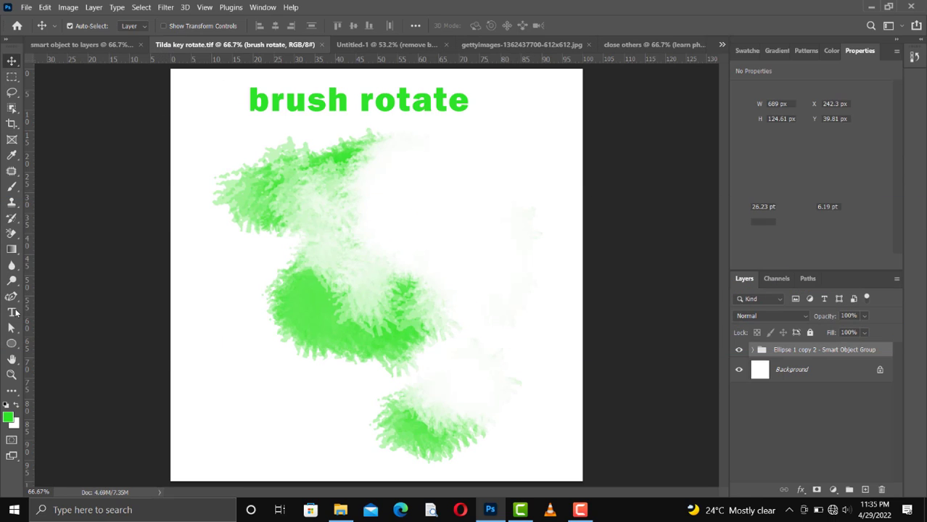
drag(15, 311, 66, 309)
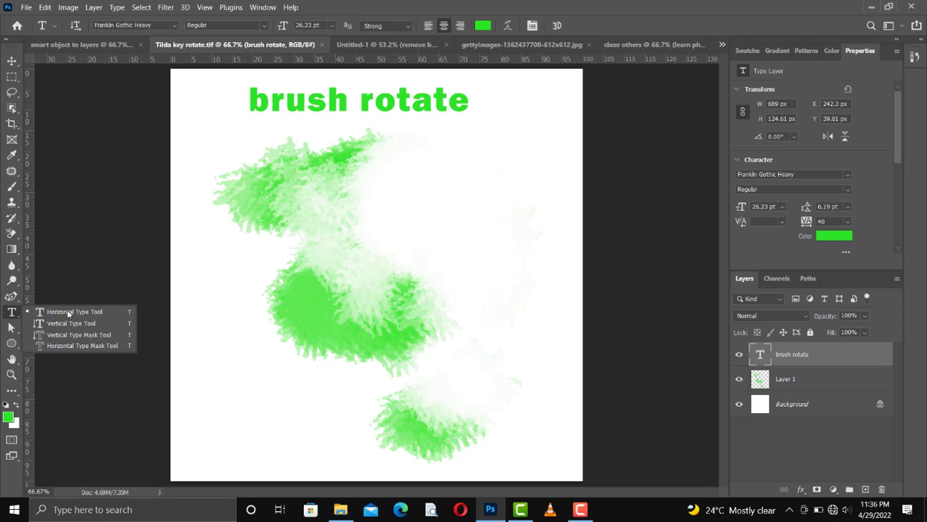
click(431, 157)
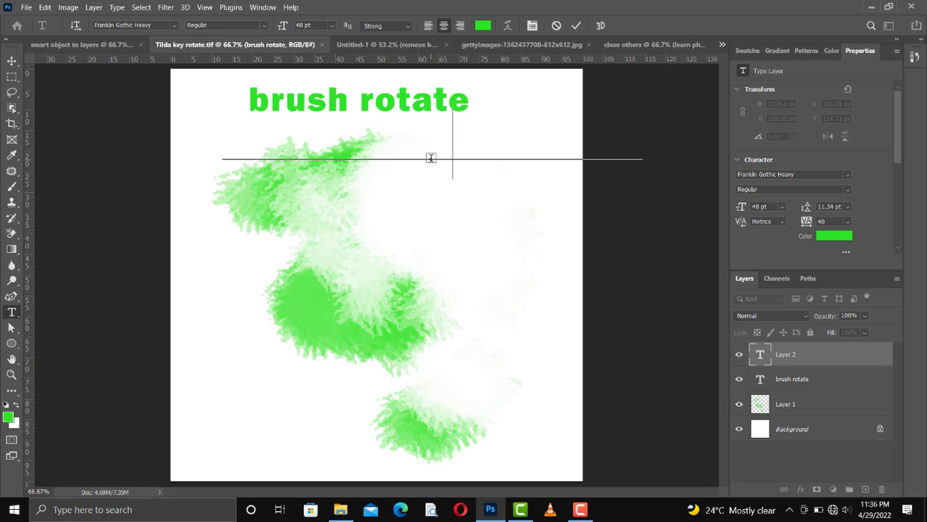
text(~)
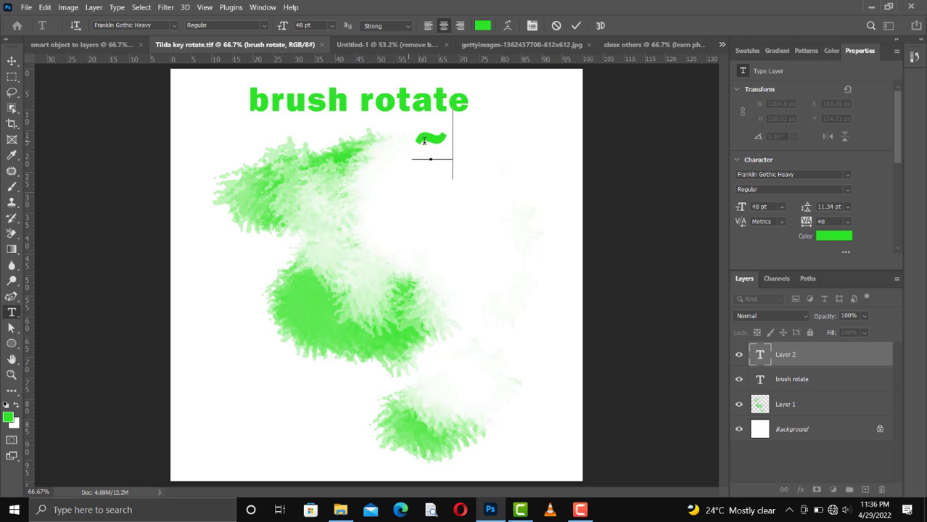
double_click(448, 145)
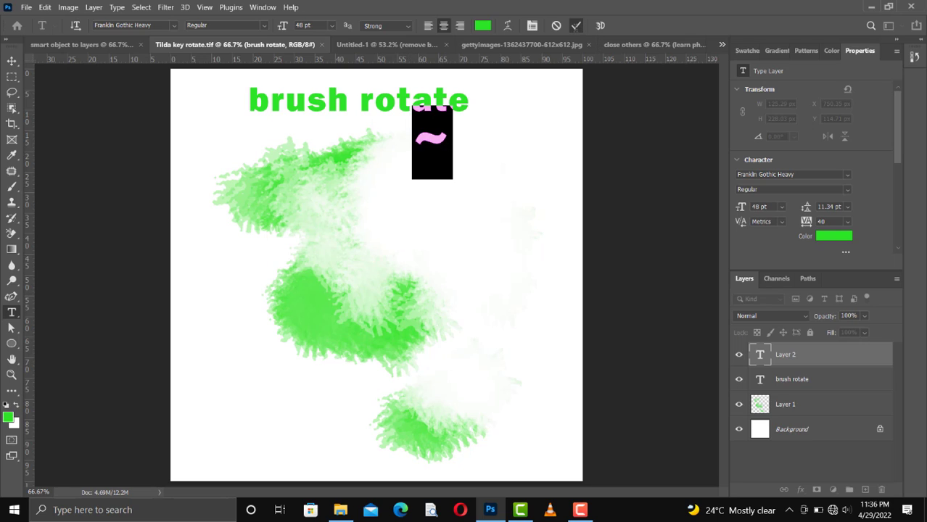
click(472, 132)
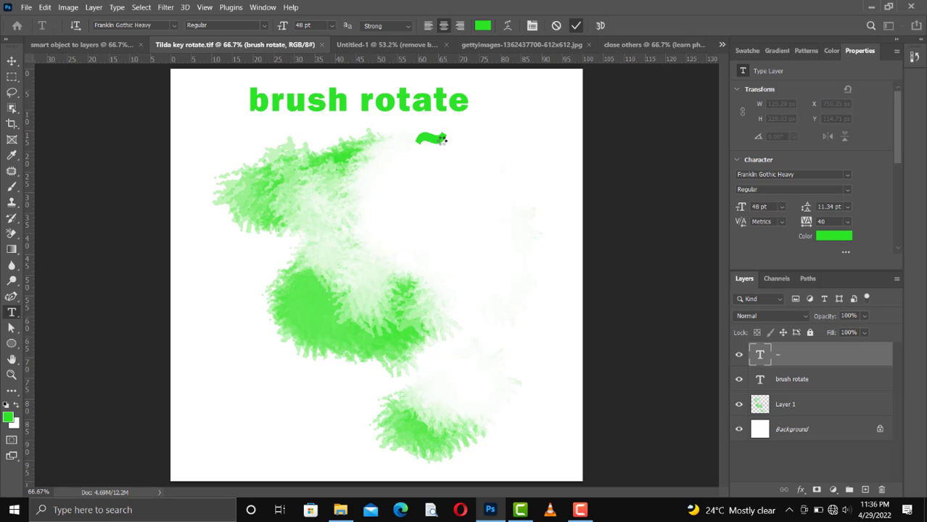
click(443, 161)
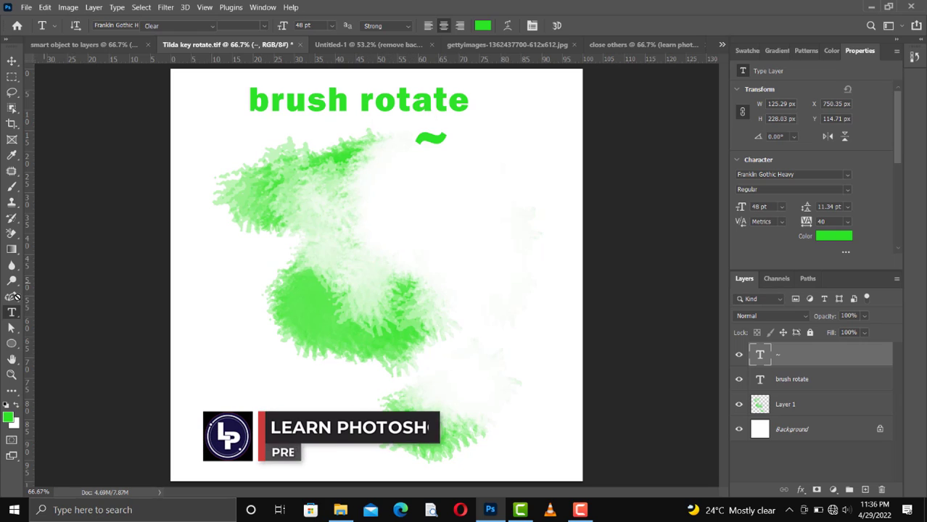
- Add a new layer and paint a green patch beside the existing strokes with the Brush tool in Normal mode
click(13, 187)
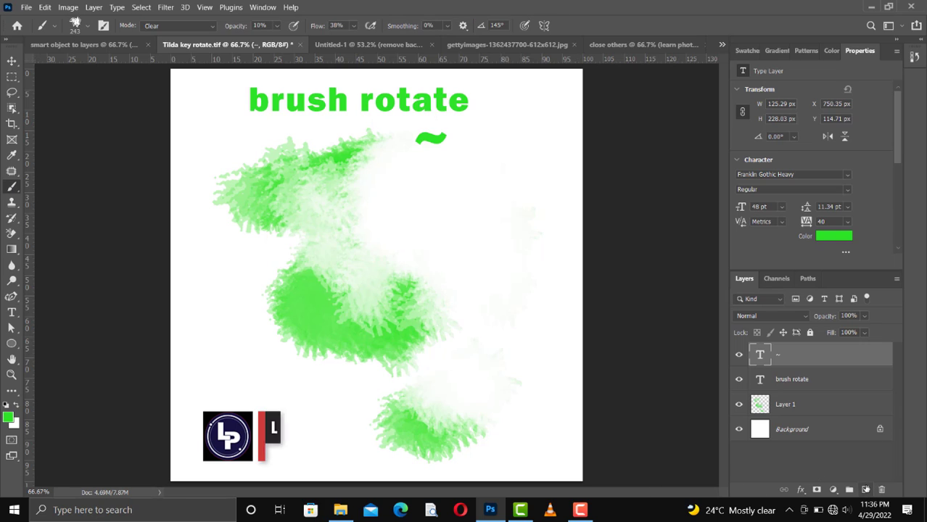
click(865, 490)
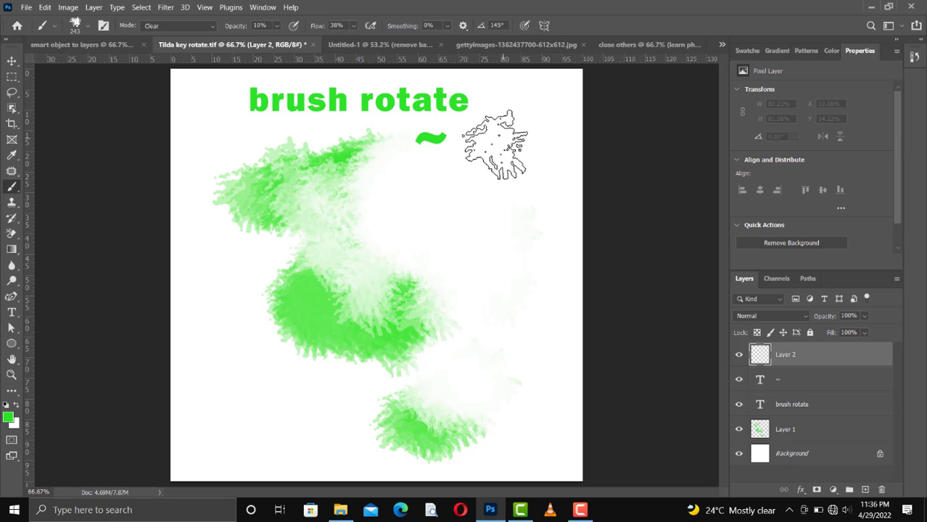
click(87, 26)
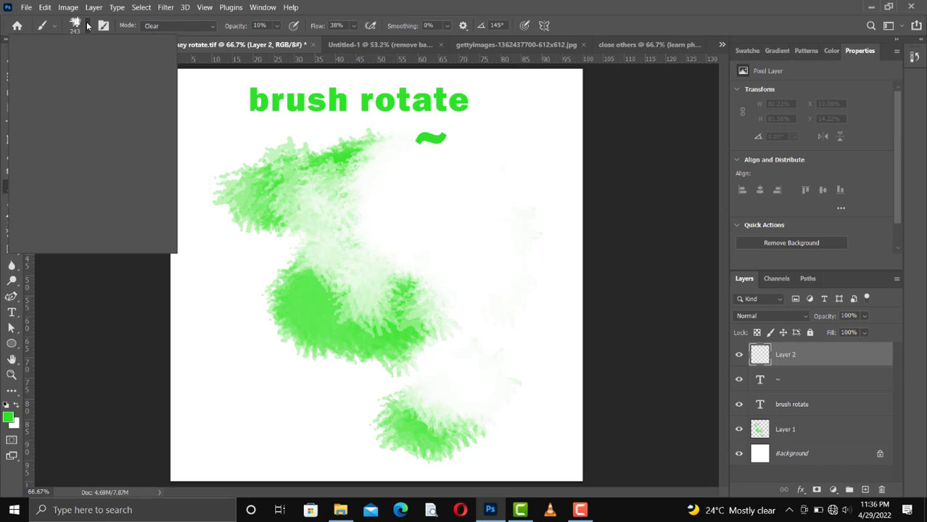
click(193, 26)
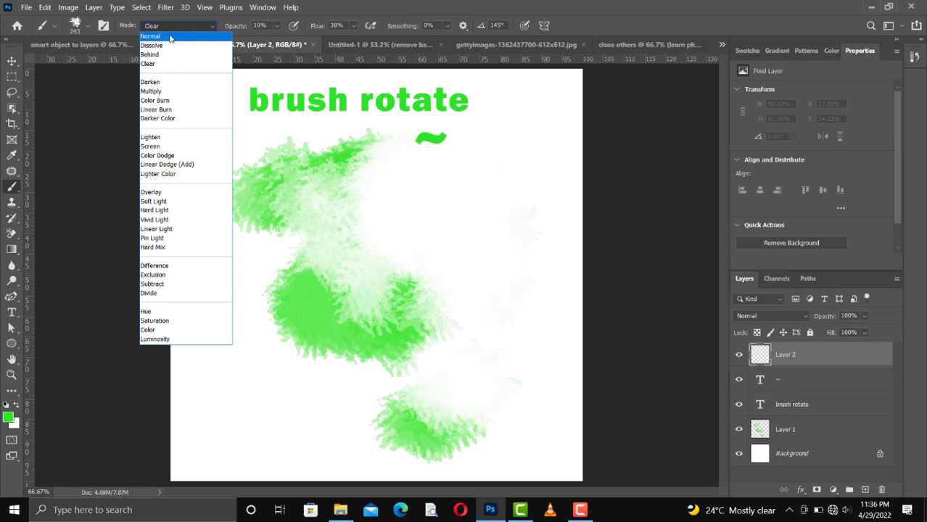
click(171, 36)
mouse_move(493, 244)
mouse_down()
mouse_move(496, 207)
mouse_move(483, 215)
mouse_move(489, 227)
mouse_move(517, 220)
mouse_move(532, 194)
mouse_move(489, 241)
mouse_move(452, 217)
mouse_move(440, 221)
mouse_move(468, 234)
mouse_move(468, 207)
mouse_move(488, 212)
mouse_move(476, 233)
mouse_move(490, 214)
mouse_move(514, 229)
mouse_move(471, 231)
mouse_up()
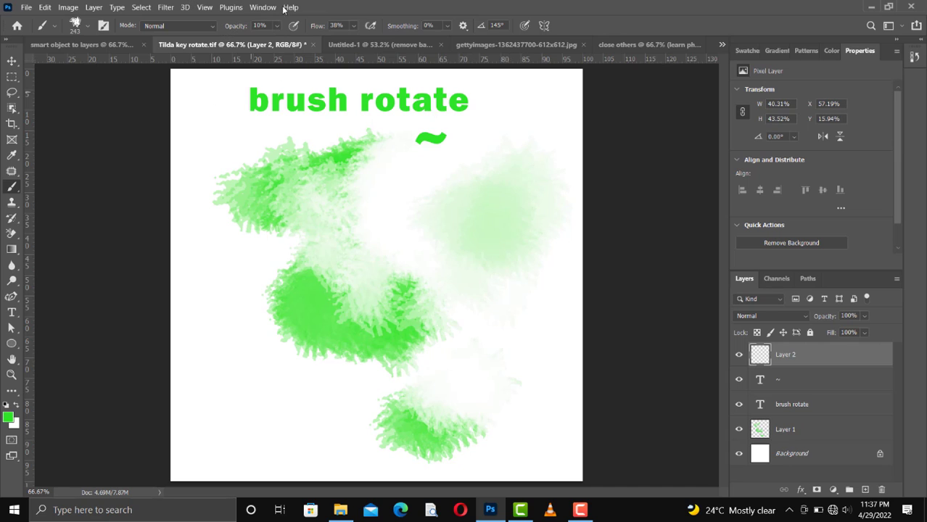
- Raise the brush opacity to 100% and paint over the faint green patch on the new layer
click(277, 26)
drag(279, 38, 353, 54)
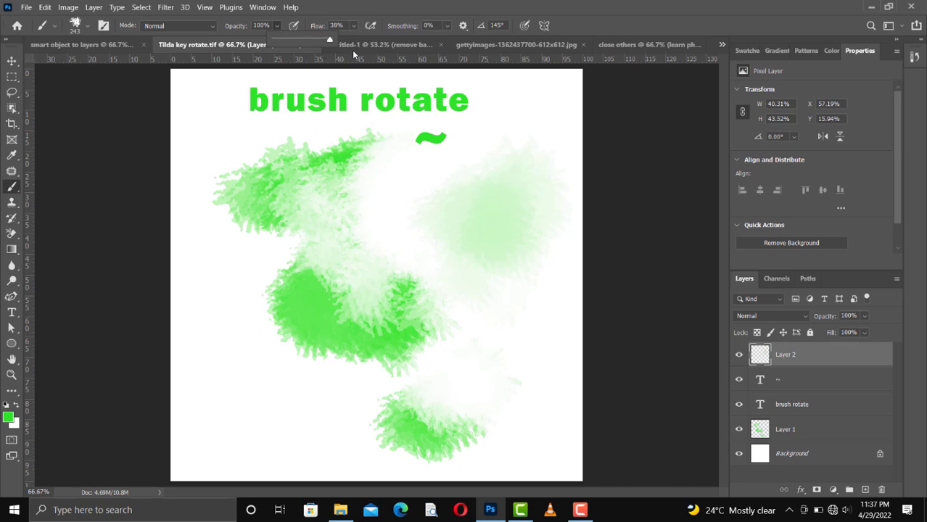
click(513, 217)
mouse_move(513, 217)
mouse_down()
mouse_move(467, 272)
mouse_move(501, 233)
mouse_move(493, 222)
mouse_move(477, 238)
mouse_move(496, 192)
mouse_move(464, 210)
mouse_up()
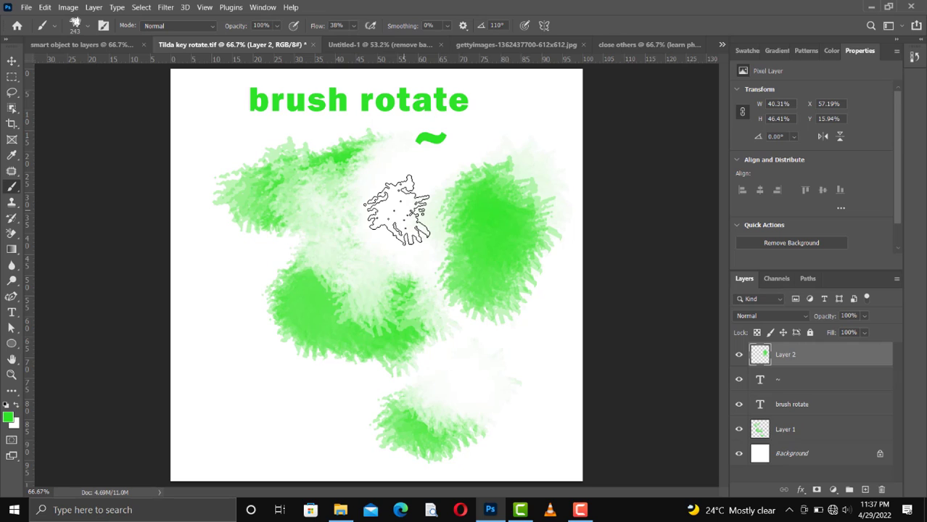
- Rotate the brush tip clockwise to 95° and back counterclockwise to 166°
key(Right)
key(Right)
key(Right)
key(Right)
key(Right)
key(Right)
key(Right)
key(Right)
key(Right)
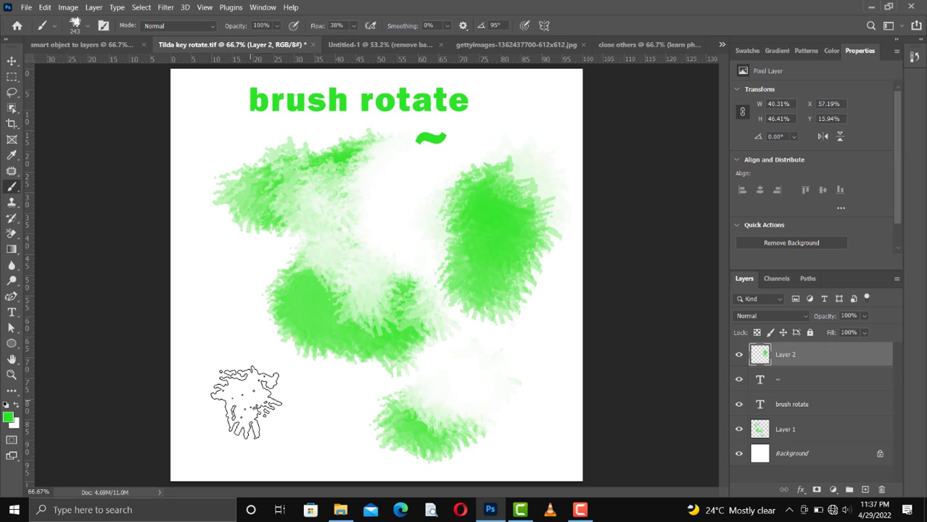
key(Left)
key(Left)
key(Left)
key(Left)
key(Left)
key(Left)
key(Left)
key(Left)
key(Left)
key(Left)
key(Left)
key(Left)
key(Left)
key(Left)
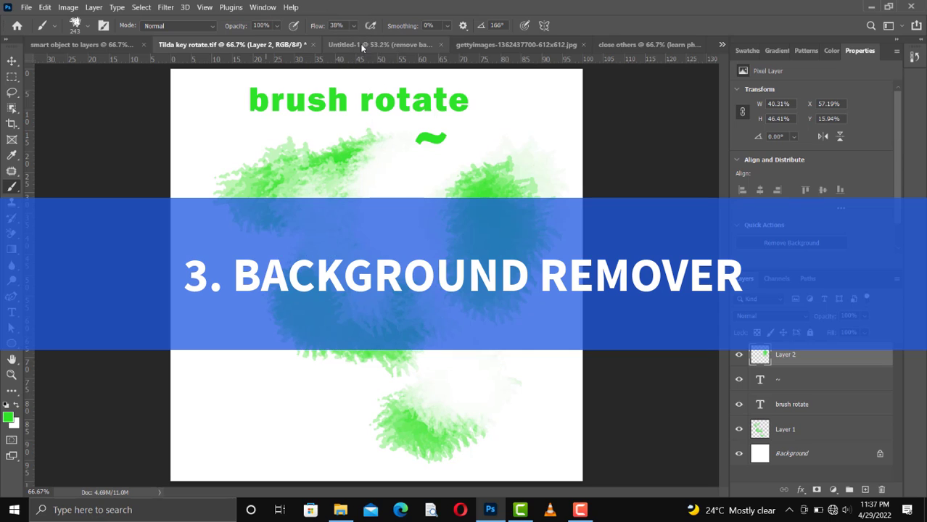
- Switch to the Untitled-1 document, select the portrait photo's smart object layer and show its properties
click(364, 45)
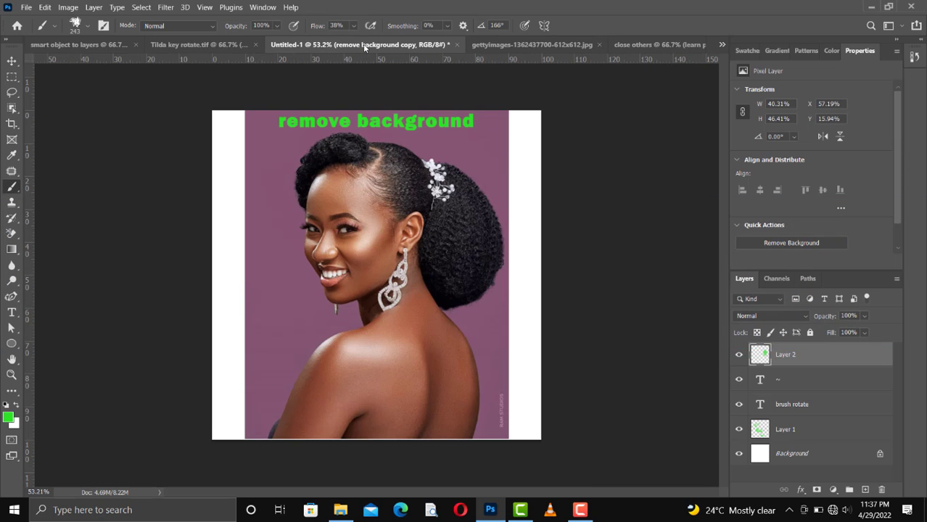
click(398, 220)
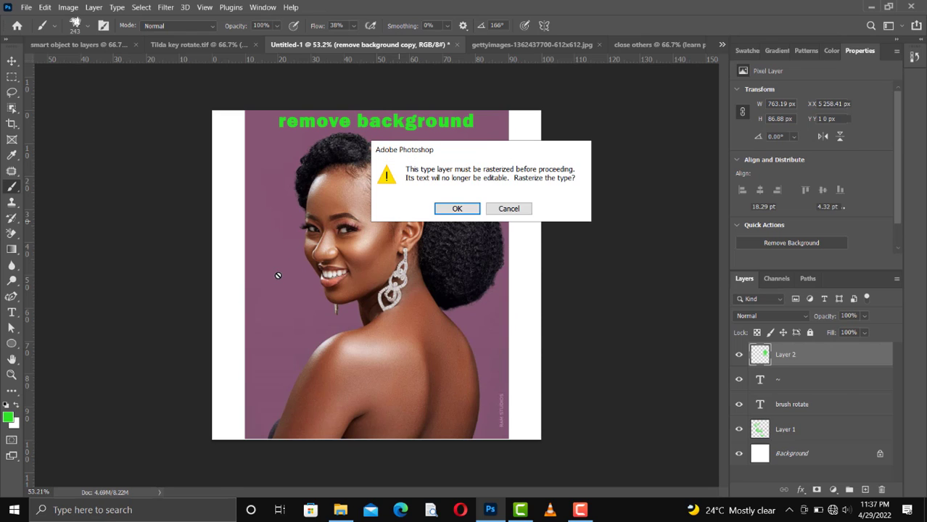
click(508, 209)
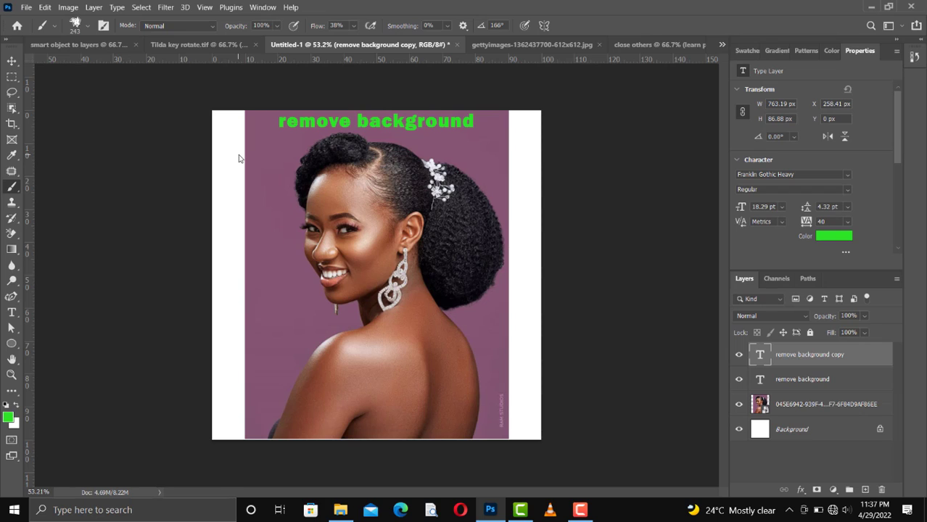
click(795, 407)
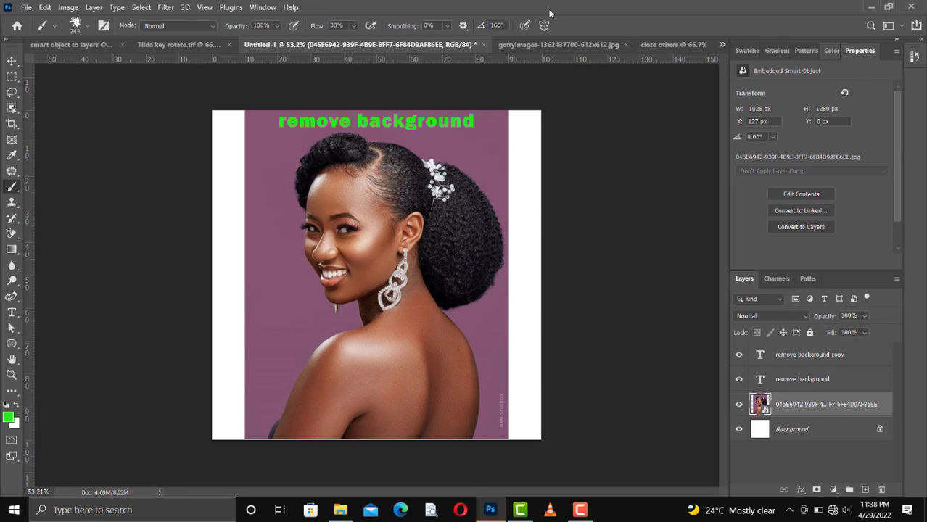
click(265, 6)
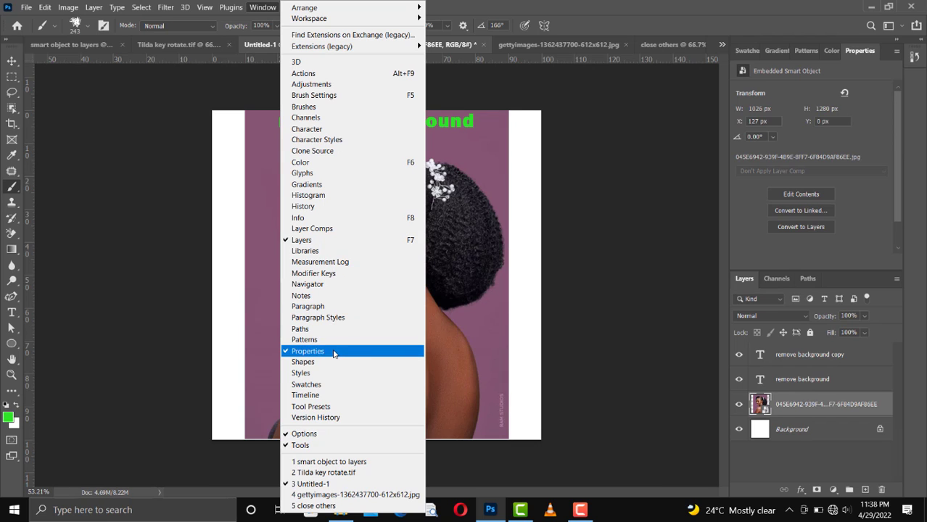
click(861, 48)
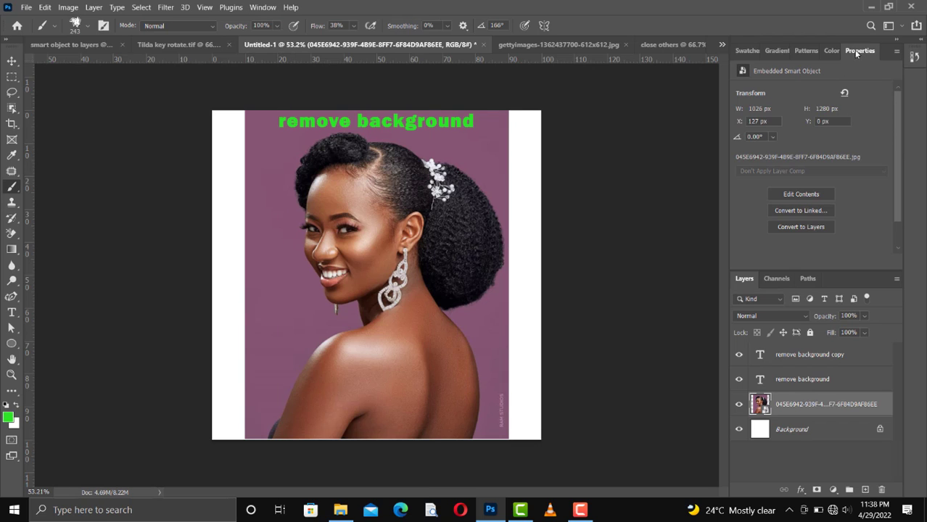
- Convert the portrait smart object to layers, retaining its transforms, and remove the photo's background
click(825, 229)
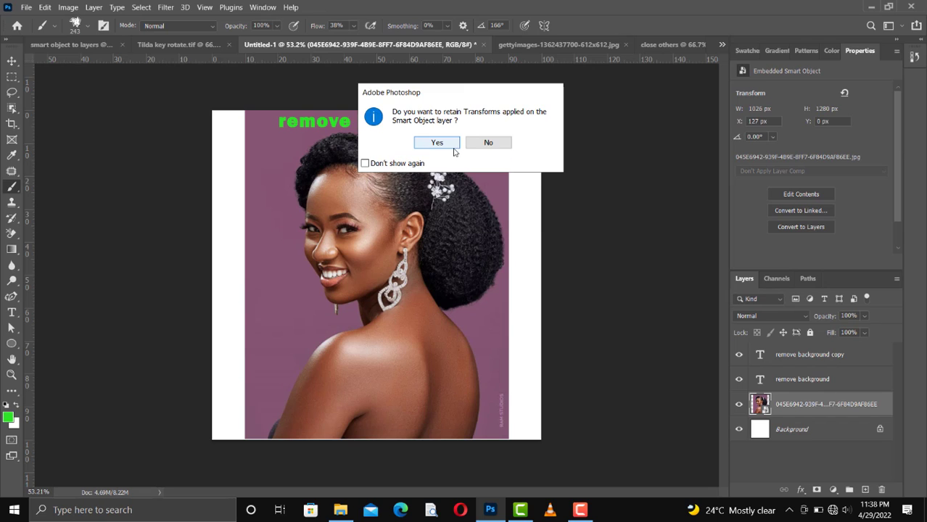
click(447, 144)
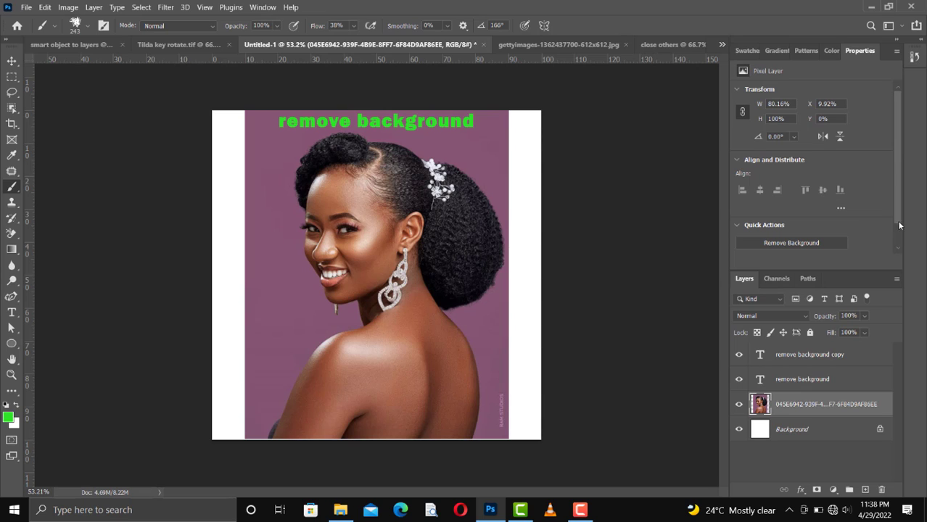
click(897, 250)
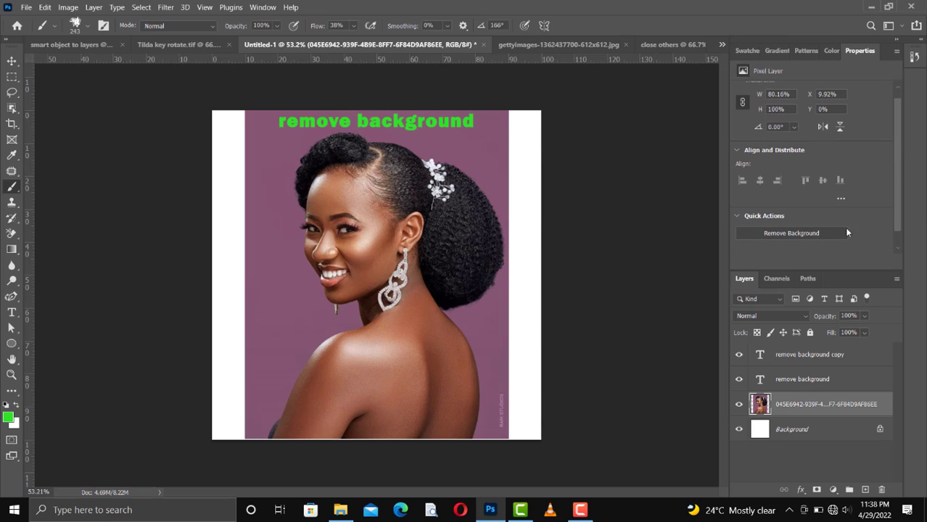
click(770, 235)
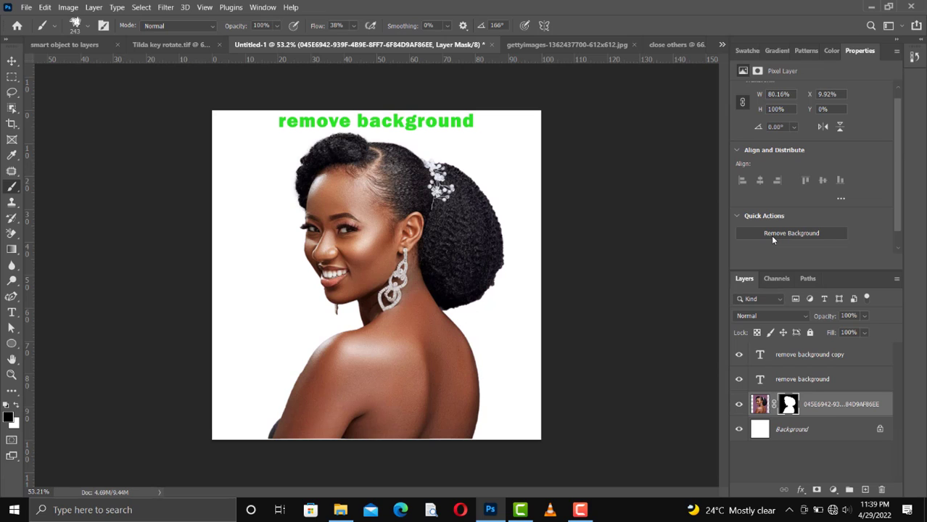
- Disable the portrait's layer mask to compare with the original background, and enable the mask again
click(789, 403)
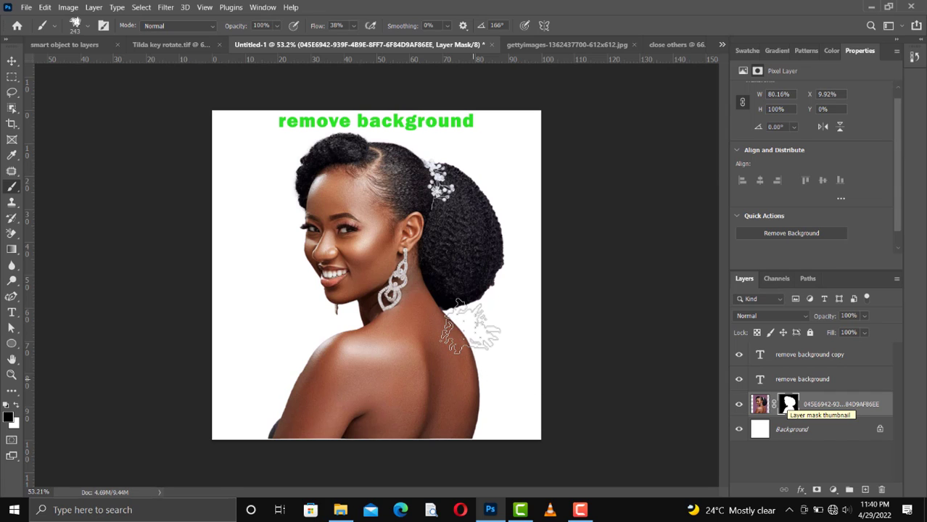
key(m)
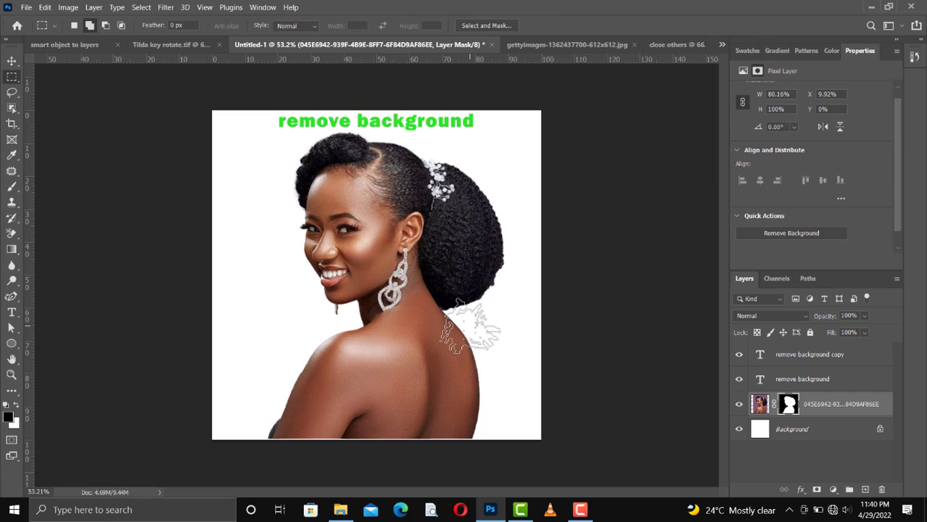
key(v)
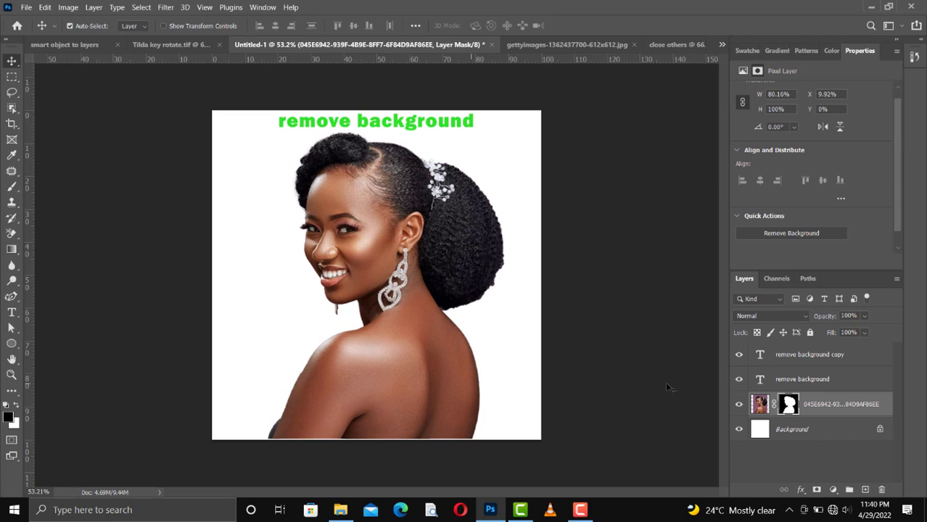
right_click(789, 402)
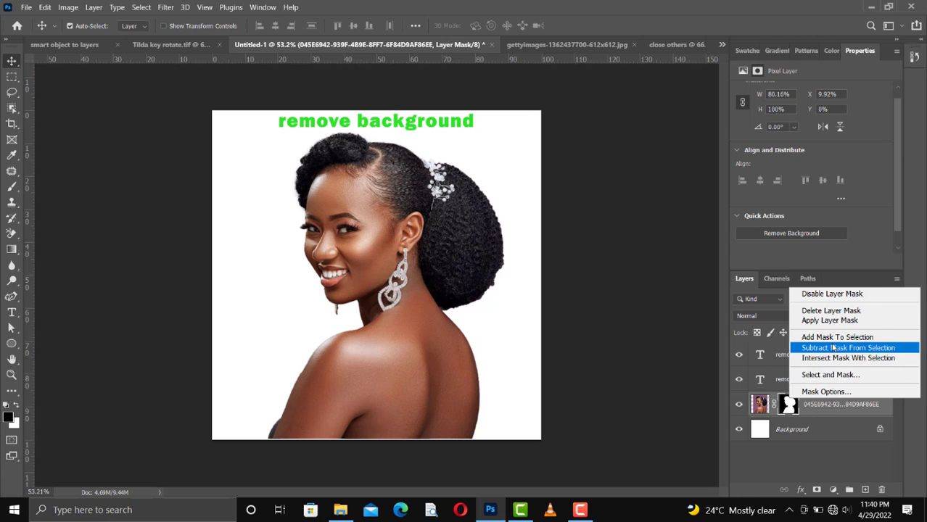
key(Escape)
click(787, 404)
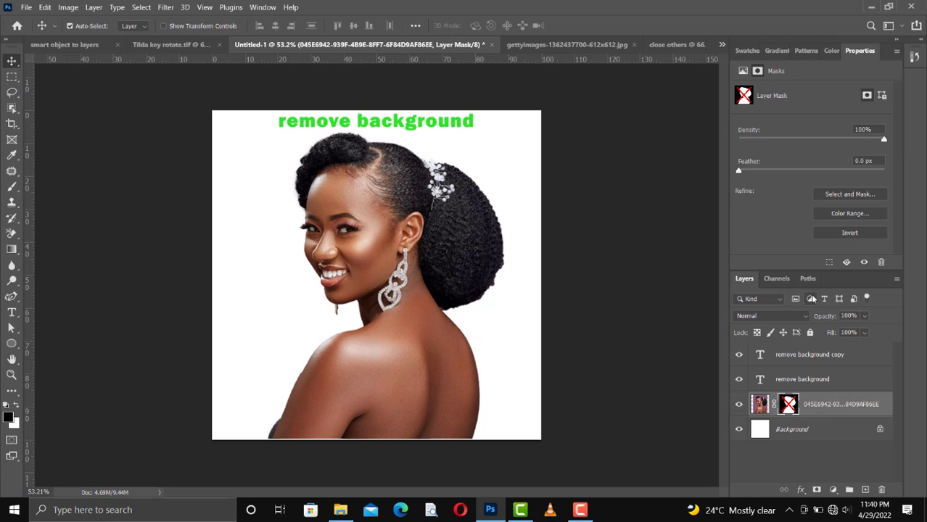
shift+click(787, 404)
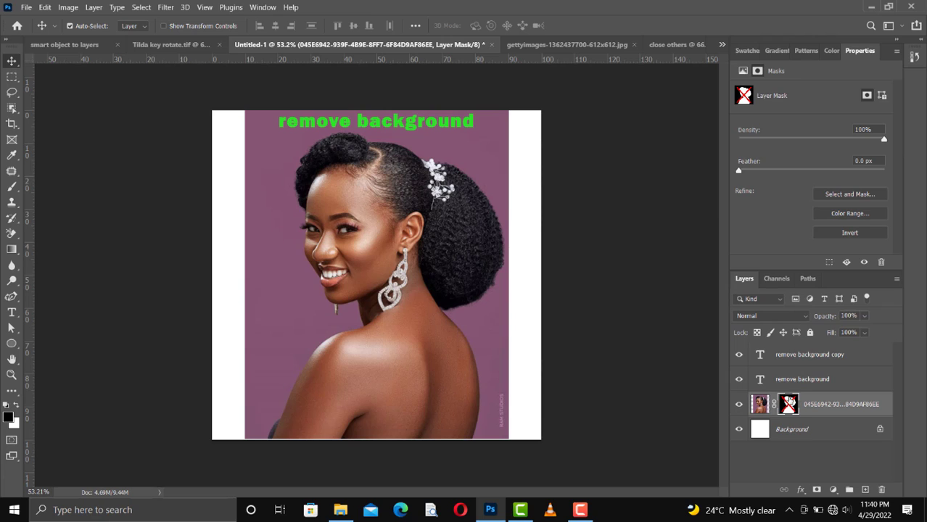
right_click(788, 403)
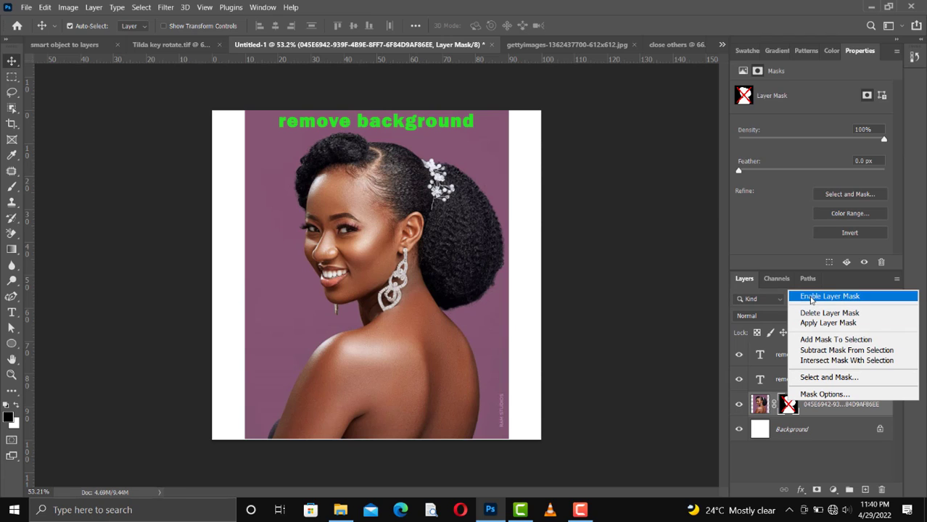
click(810, 297)
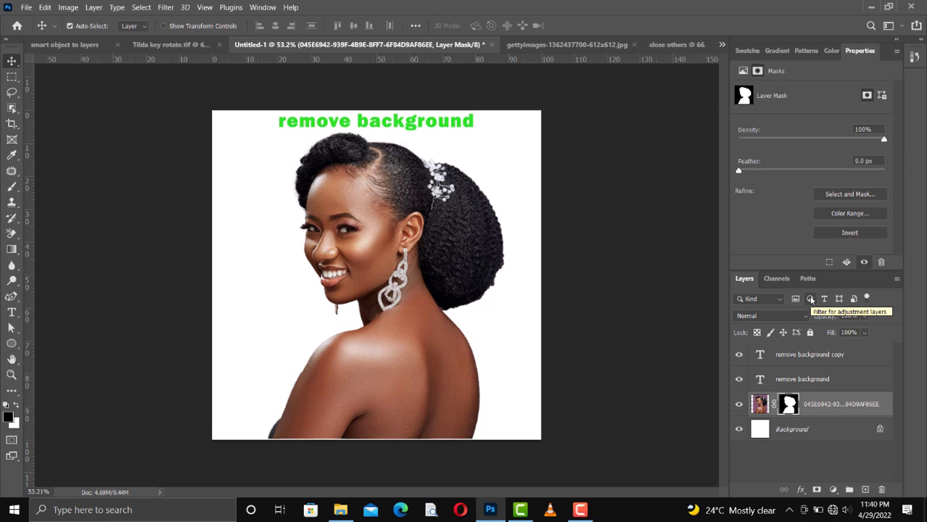
click(571, 46)
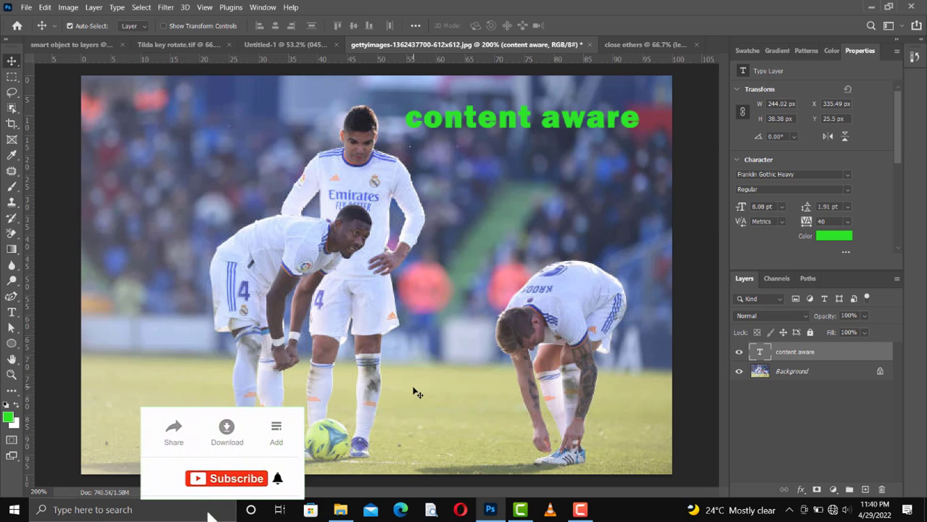
key(l)
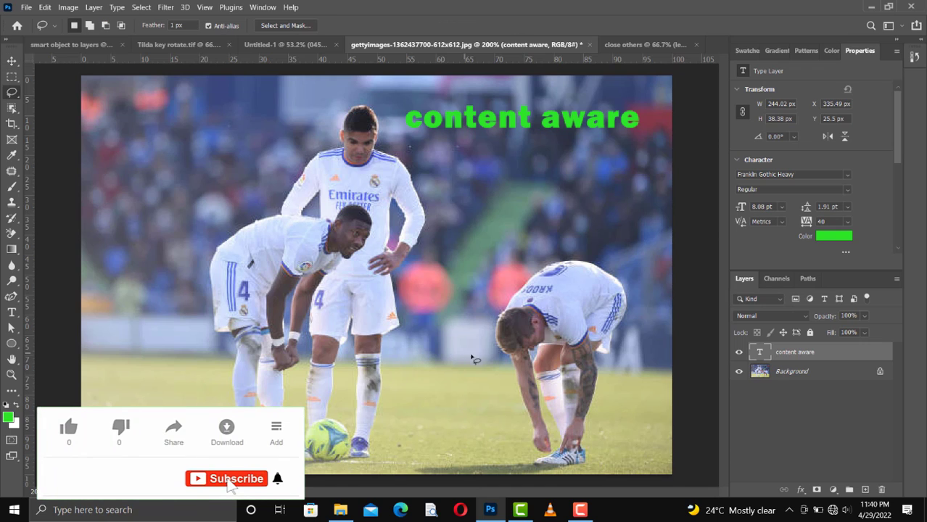
right_click(805, 372)
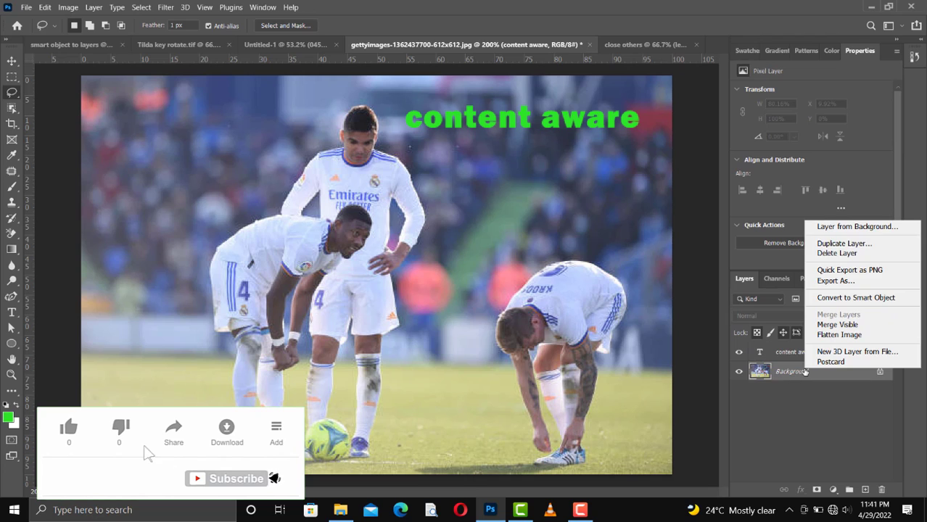
click(842, 230)
key(Return)
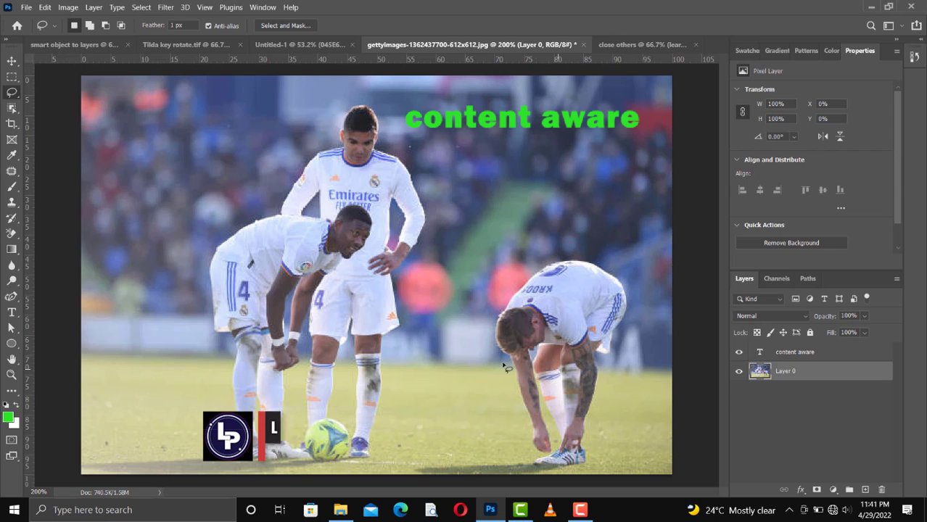
- Lasso the lower legs and hands of the player bending over alone and start Content-Aware Fill
mouse_move(493, 360)
mouse_down()
mouse_move(621, 371)
mouse_move(629, 412)
mouse_move(610, 465)
mouse_move(535, 468)
mouse_move(507, 430)
mouse_move(491, 384)
mouse_up()
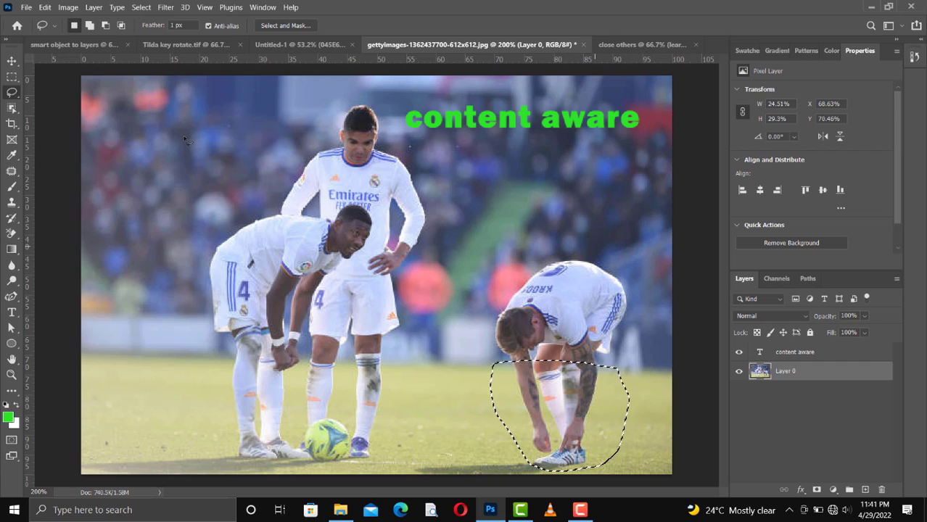
click(45, 9)
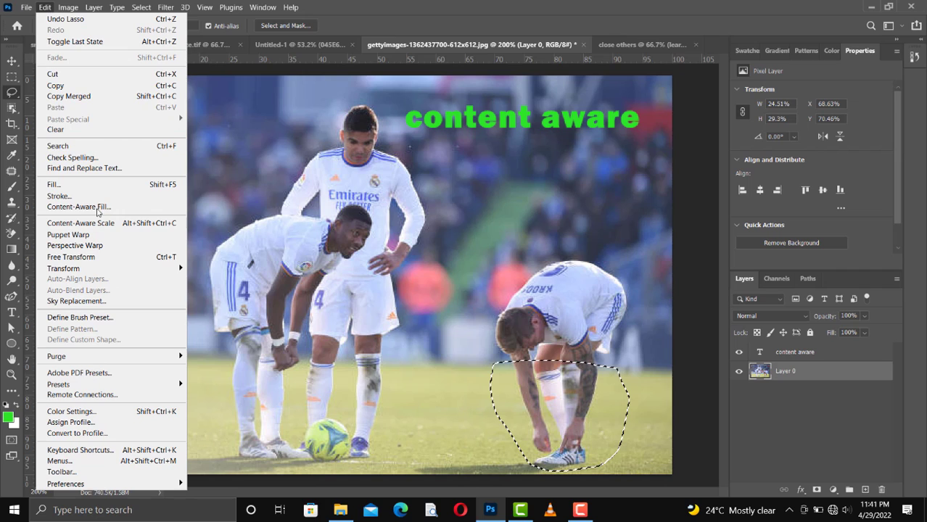
click(90, 207)
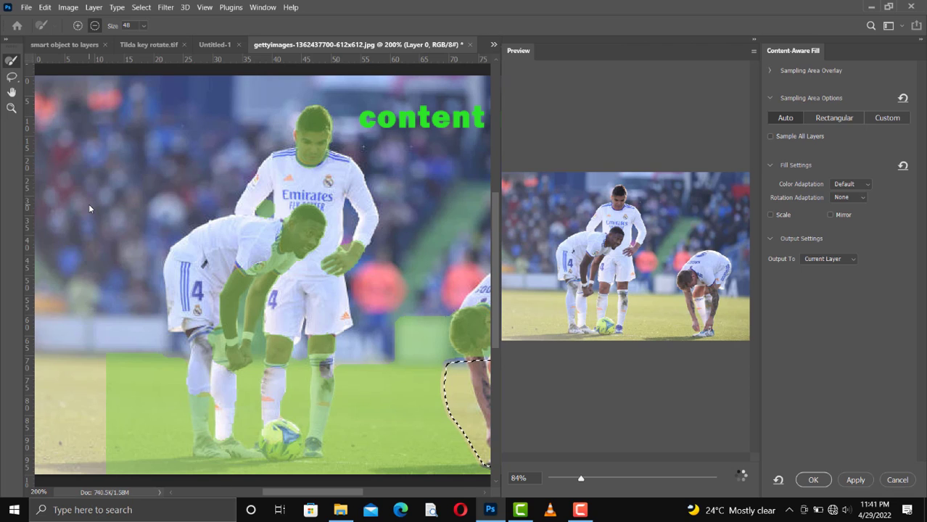
- Try the Rectangular sampling area for the content-aware fill
scroll(613, 295, up, 1)
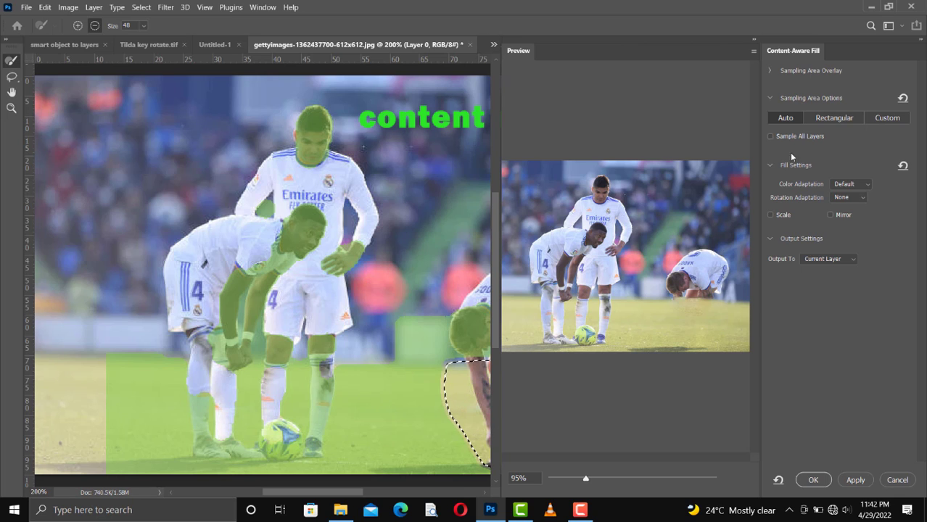
click(827, 119)
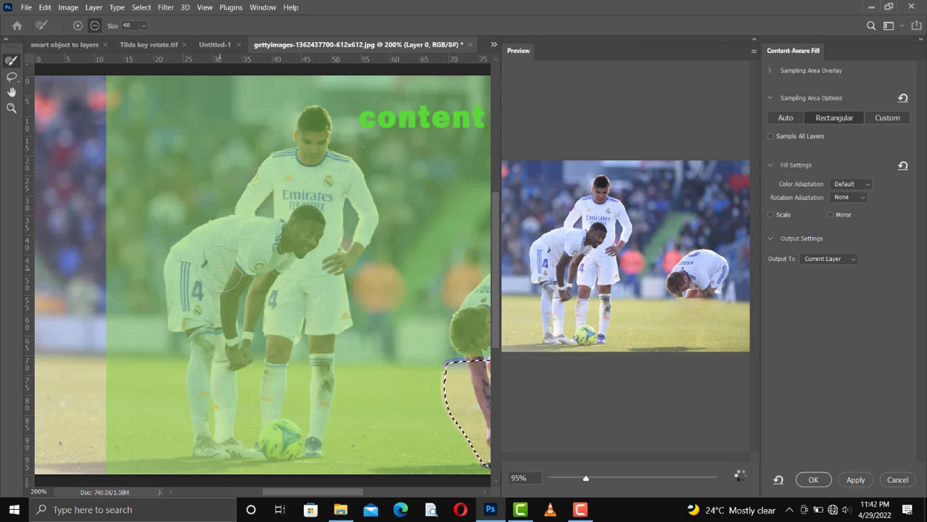
key(ctrl+minus)
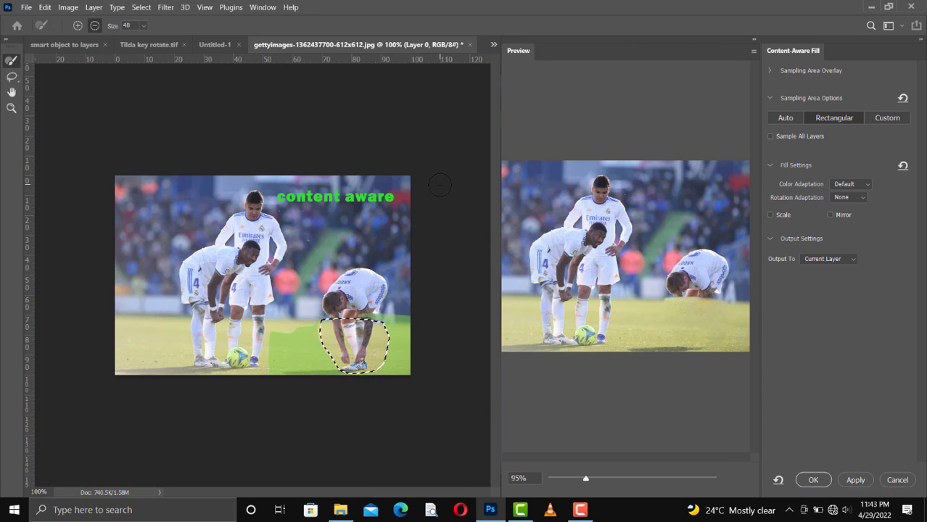
- Apply the content-aware fill with a Custom sampling area painted over the grass between the ball and the selected legs
click(885, 123)
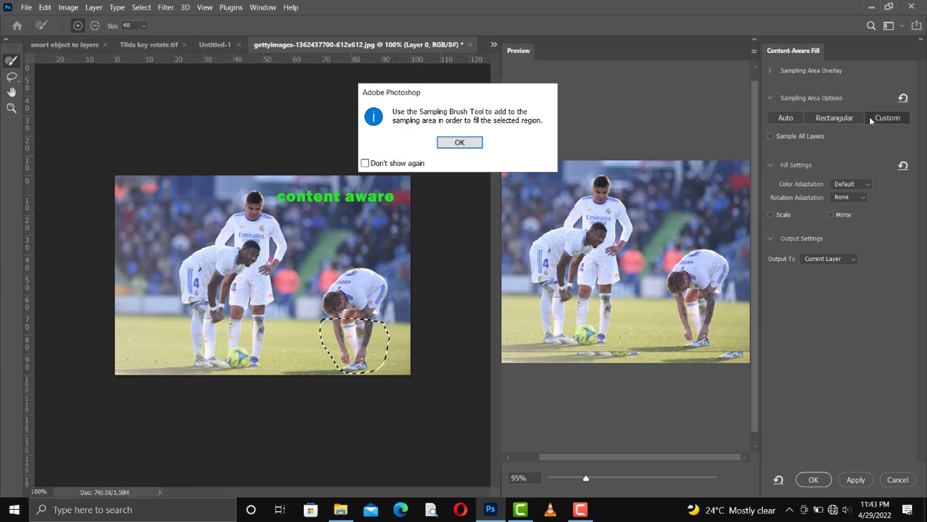
click(468, 145)
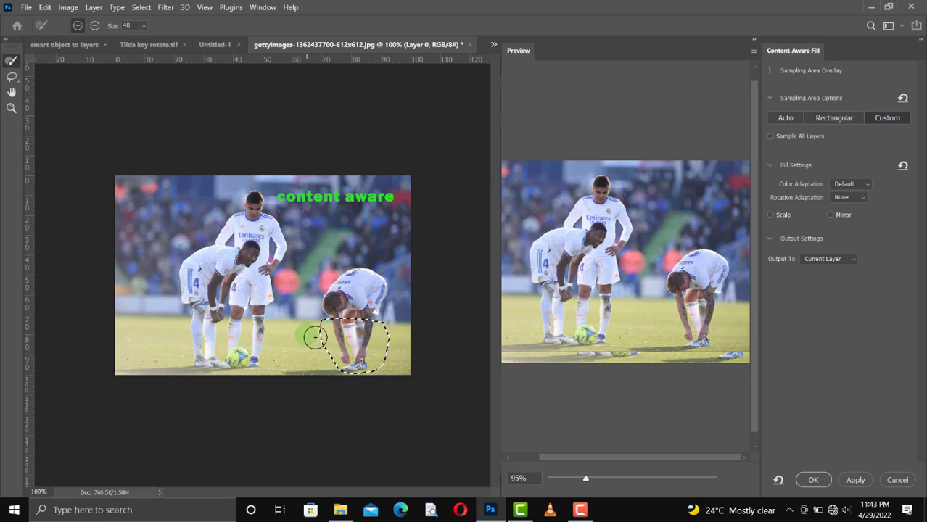
mouse_move(315, 337)
mouse_down()
mouse_move(274, 364)
mouse_move(379, 348)
mouse_up()
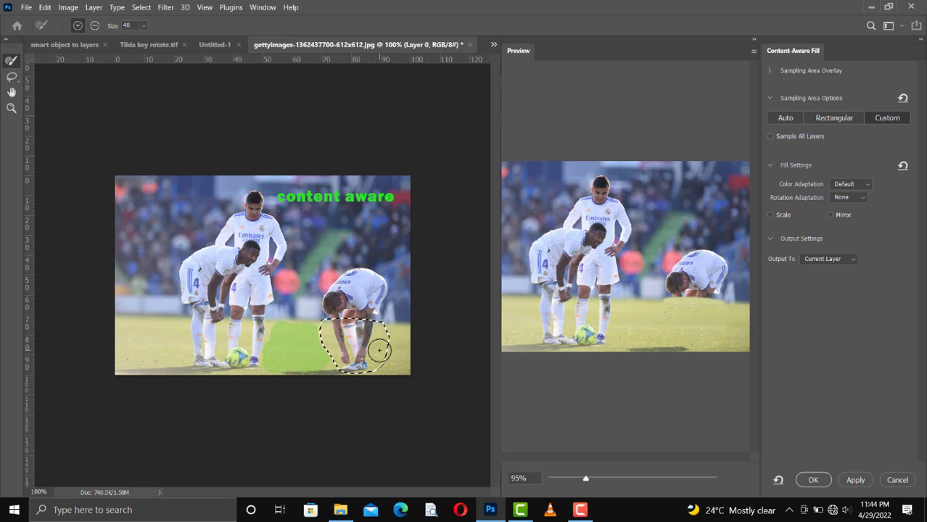
click(855, 480)
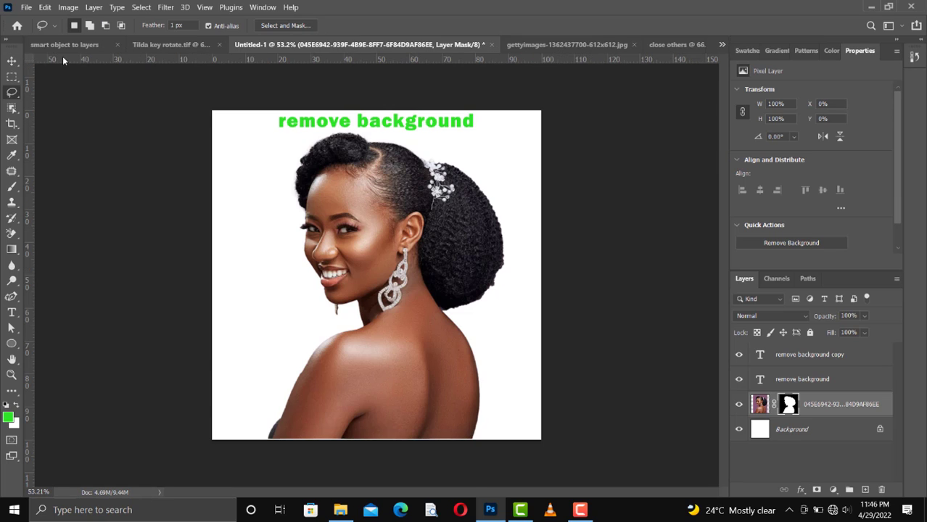
- Bring the close others document to the front and look up the Close Others command
key(ctrl+shift+Tab)
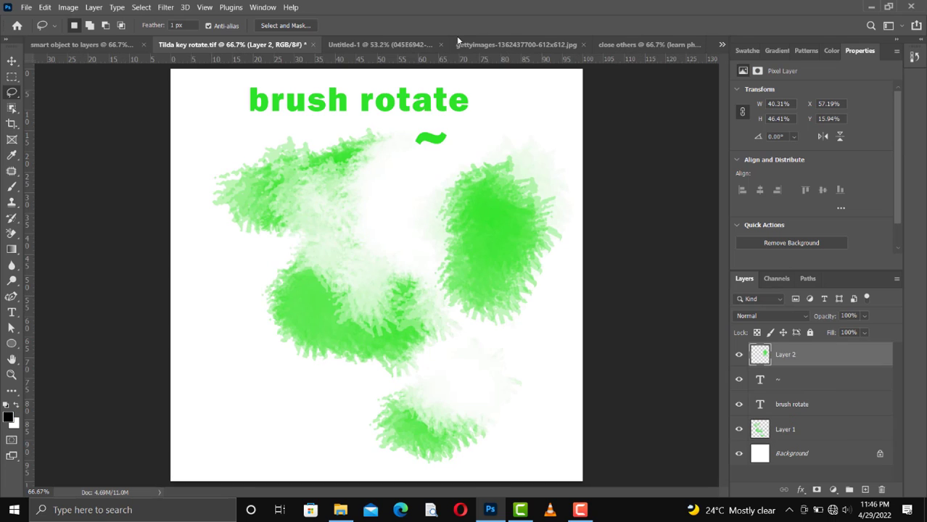
key(ctrl+shift+Tab)
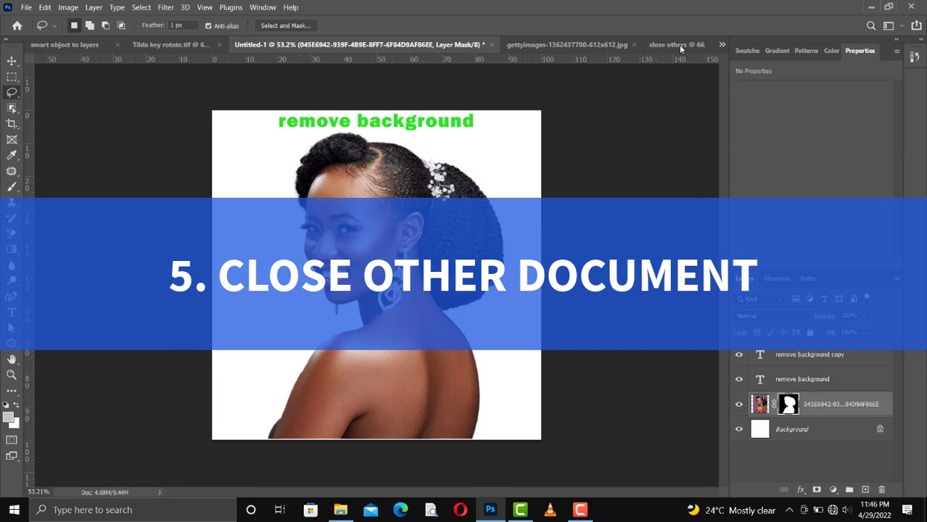
click(679, 44)
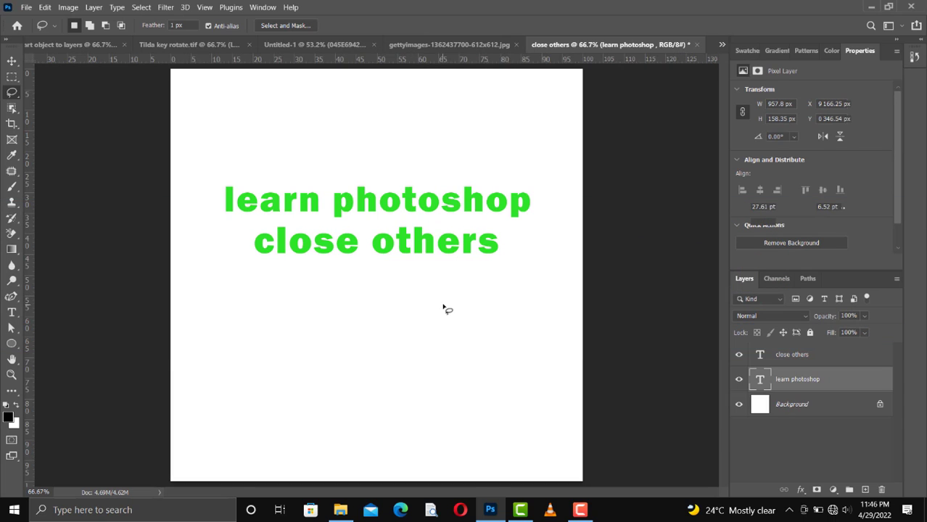
right_click(607, 46)
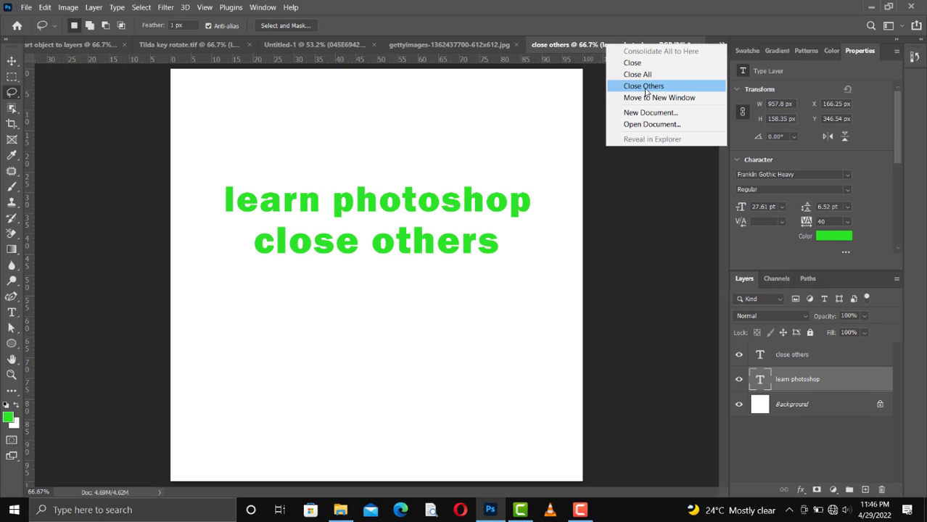
click(31, 10)
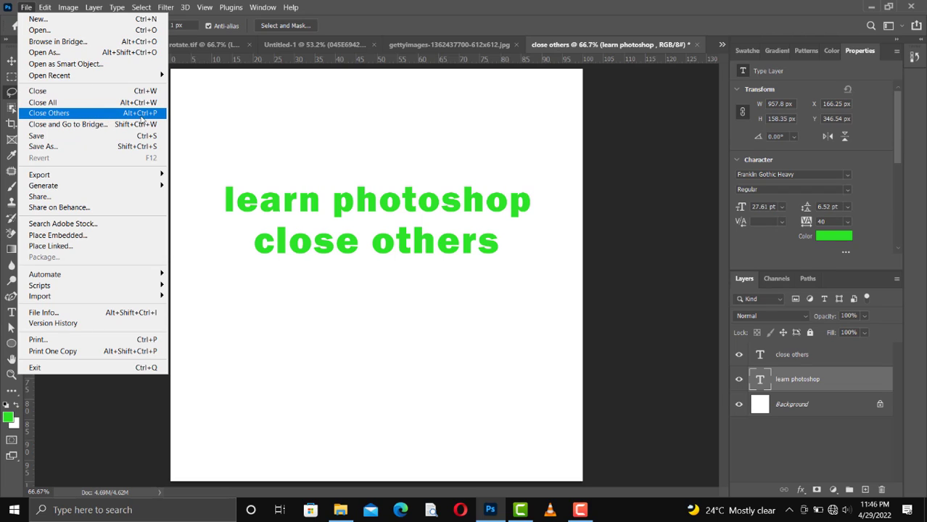
click(590, 42)
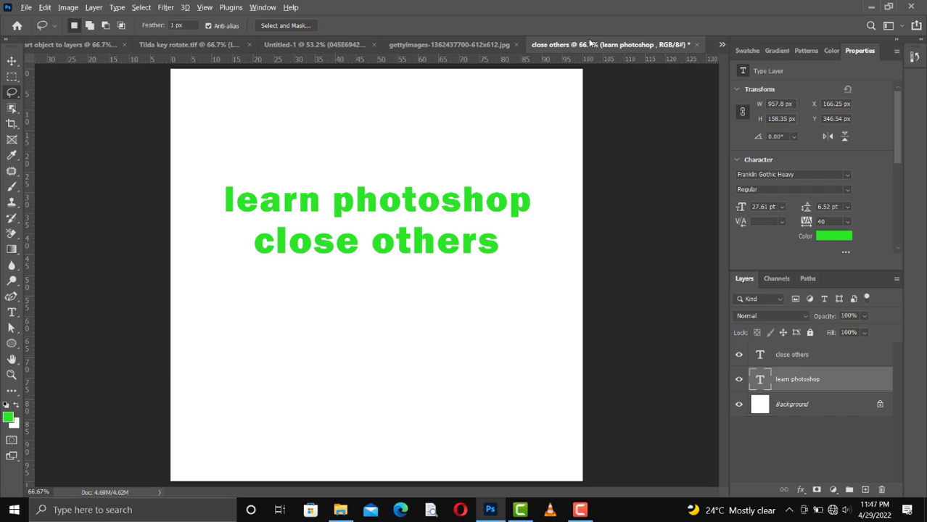
- Close all documents except close others, discarding their unsaved changes
key(ctrl+alt+p)
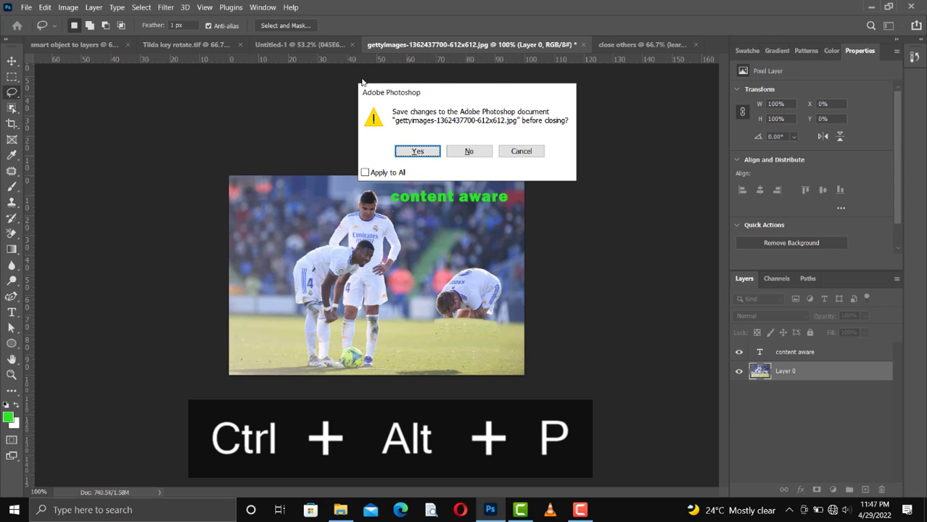
click(484, 152)
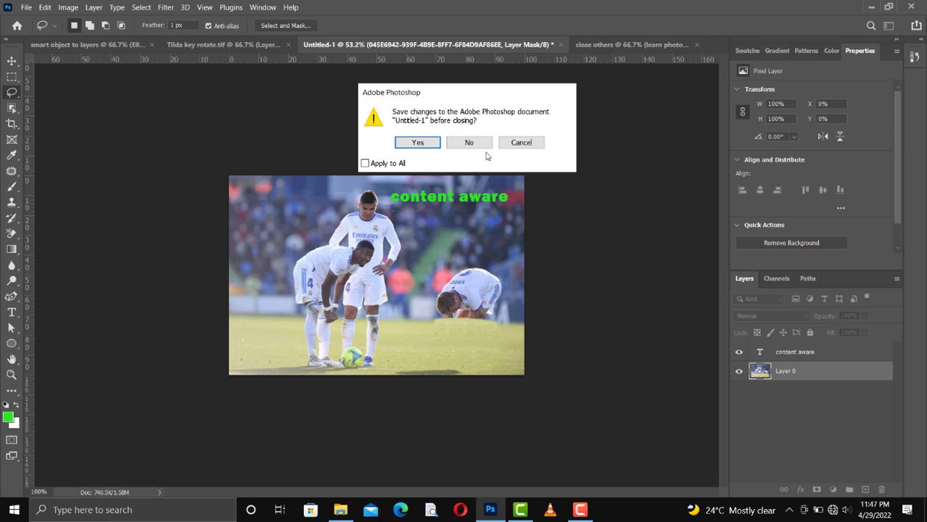
click(475, 143)
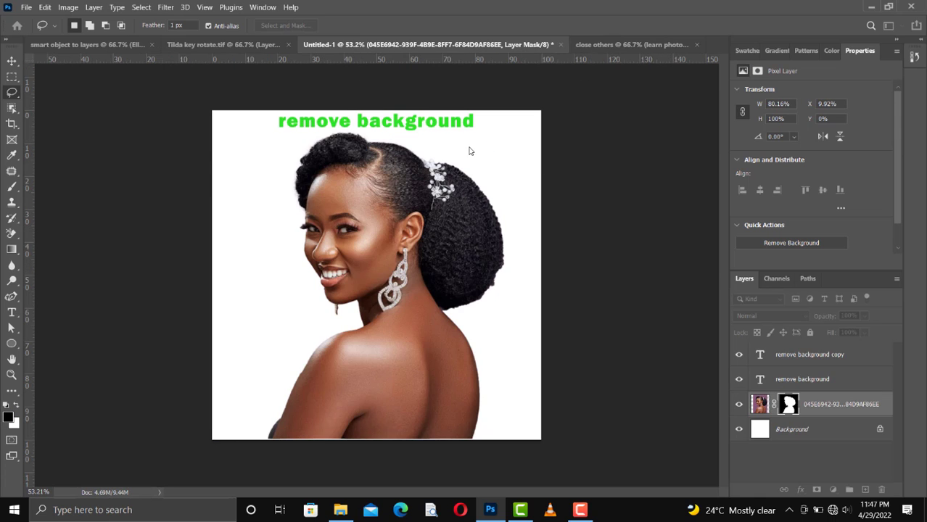
click(468, 144)
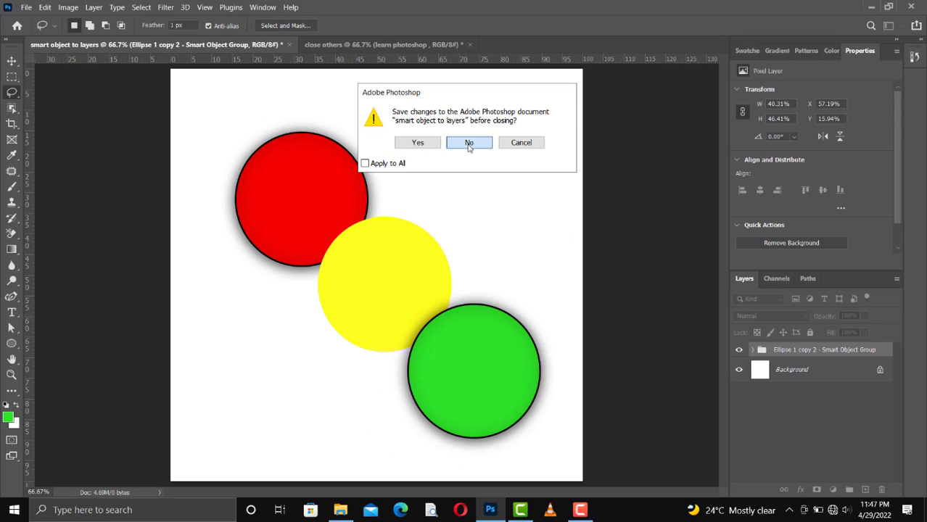
click(468, 147)
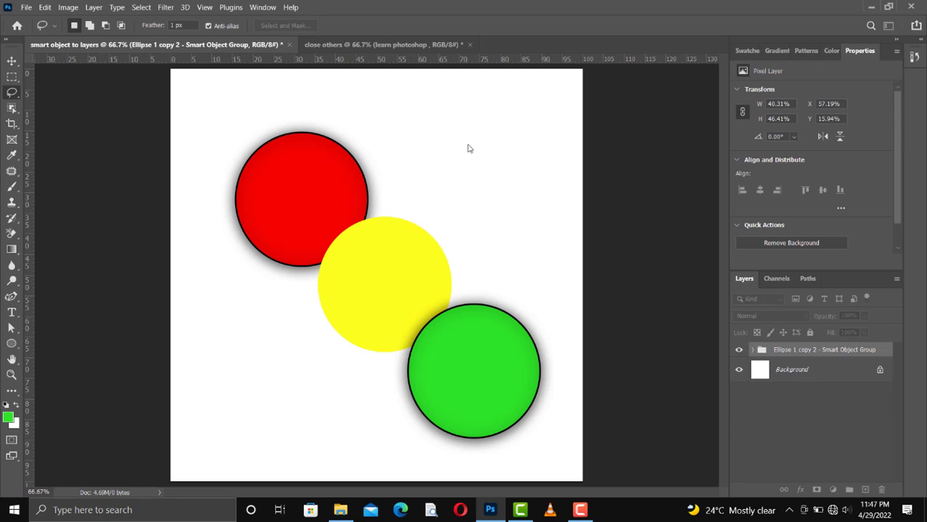